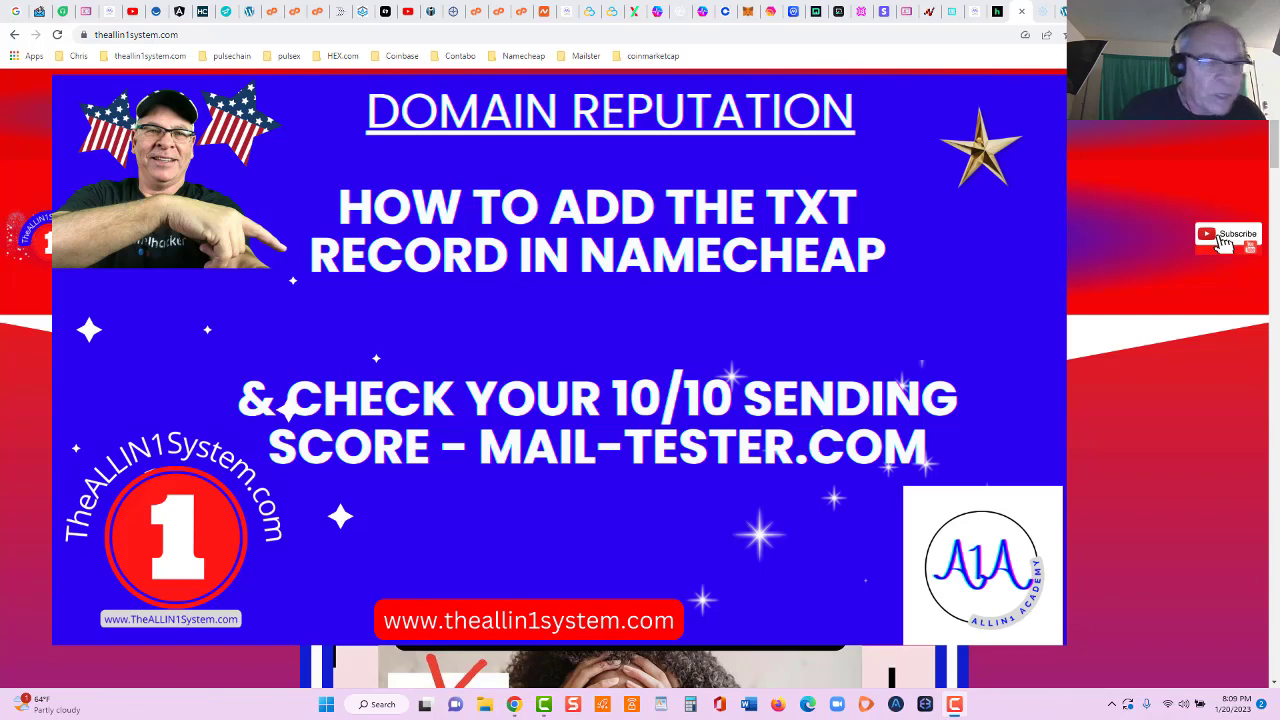
Step: Switch to the mail-tester.com tab showing the generated test address
click(1044, 14)
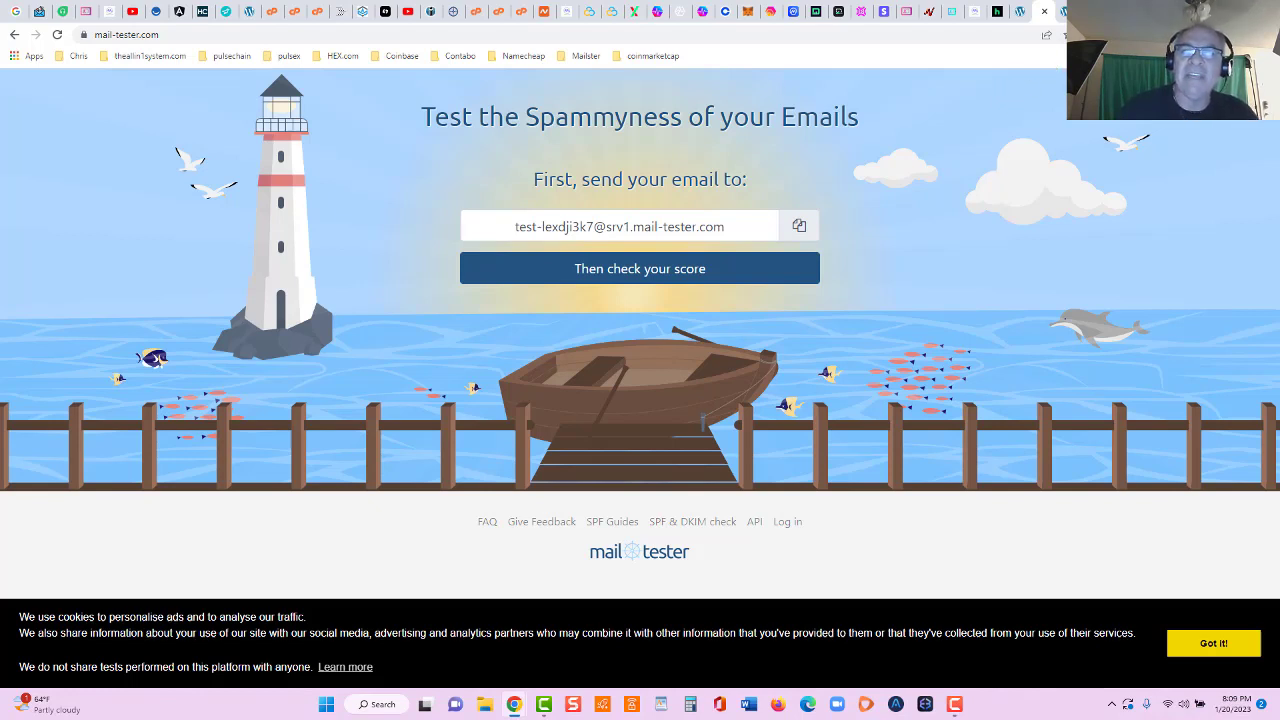
Step: Look over the three verified domains in Postmaster Tools, then return to the TheALLIN1System homepage
key(ctrl+Tab)
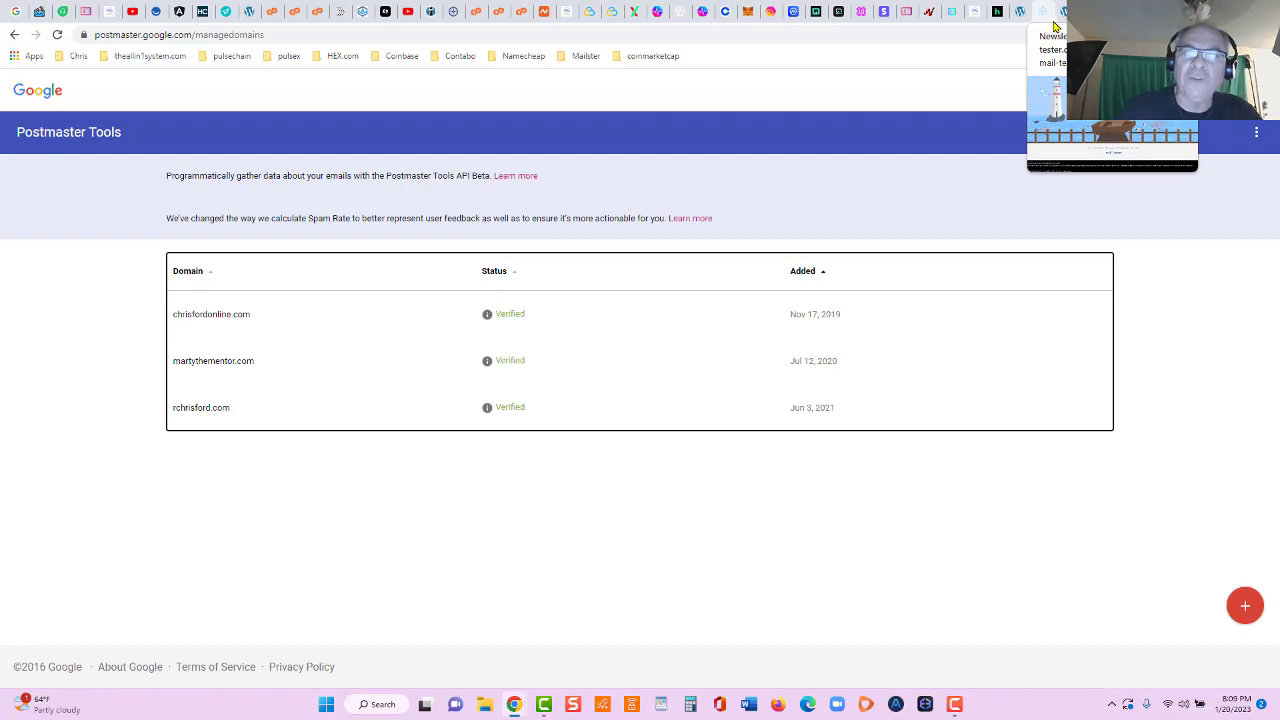
click(1046, 24)
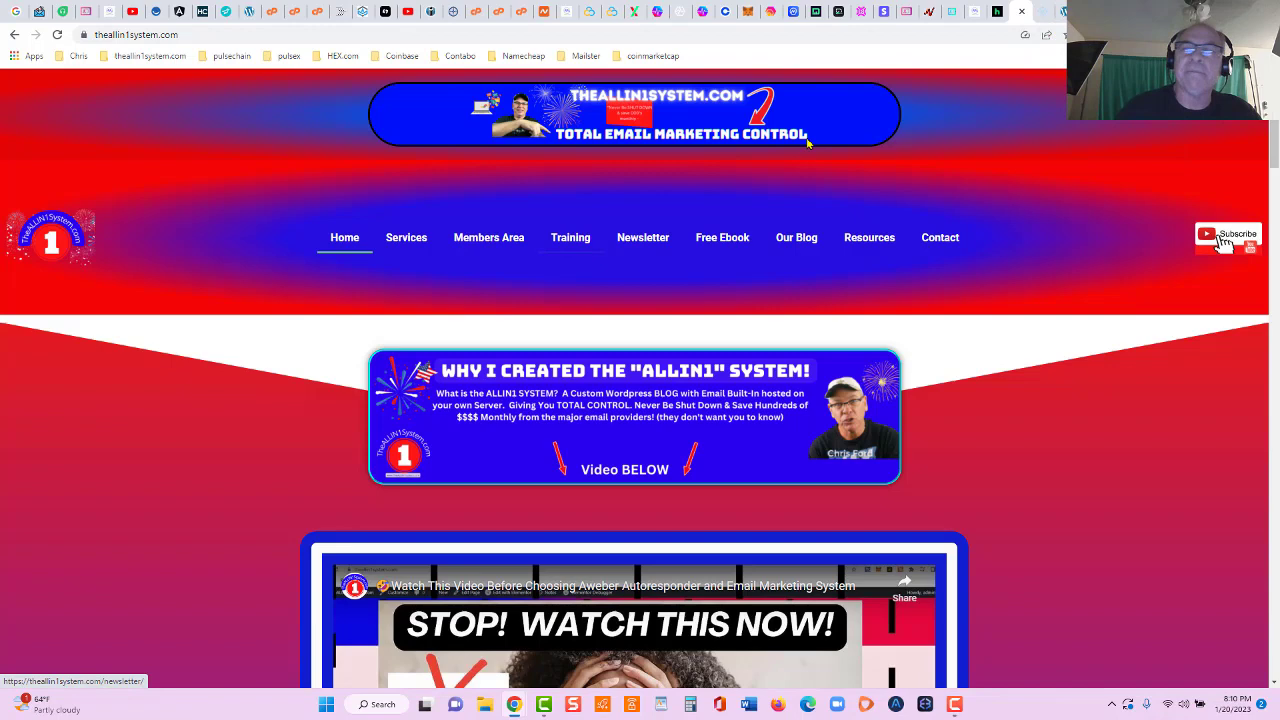
Step: Highlight Mailster's SMTP Host : Port value, then return to the Mail-Tester test address
key(ctrl+Tab)
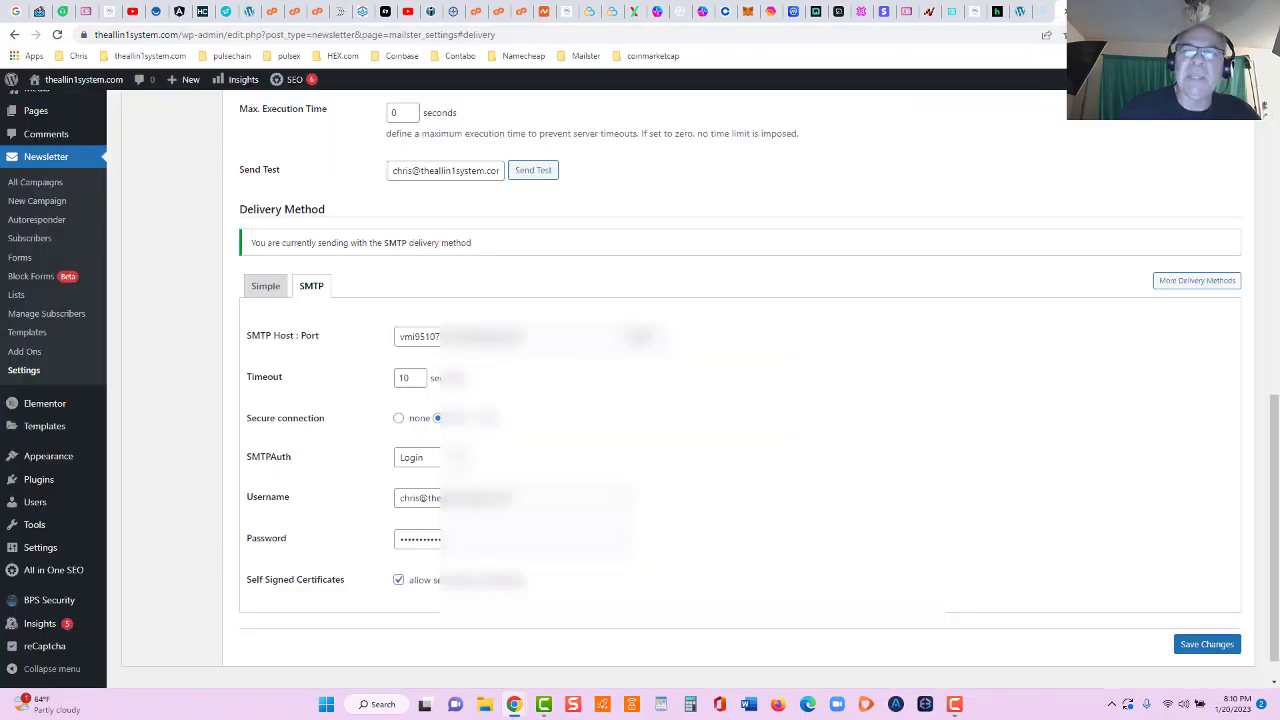
drag(548, 336, 364, 350)
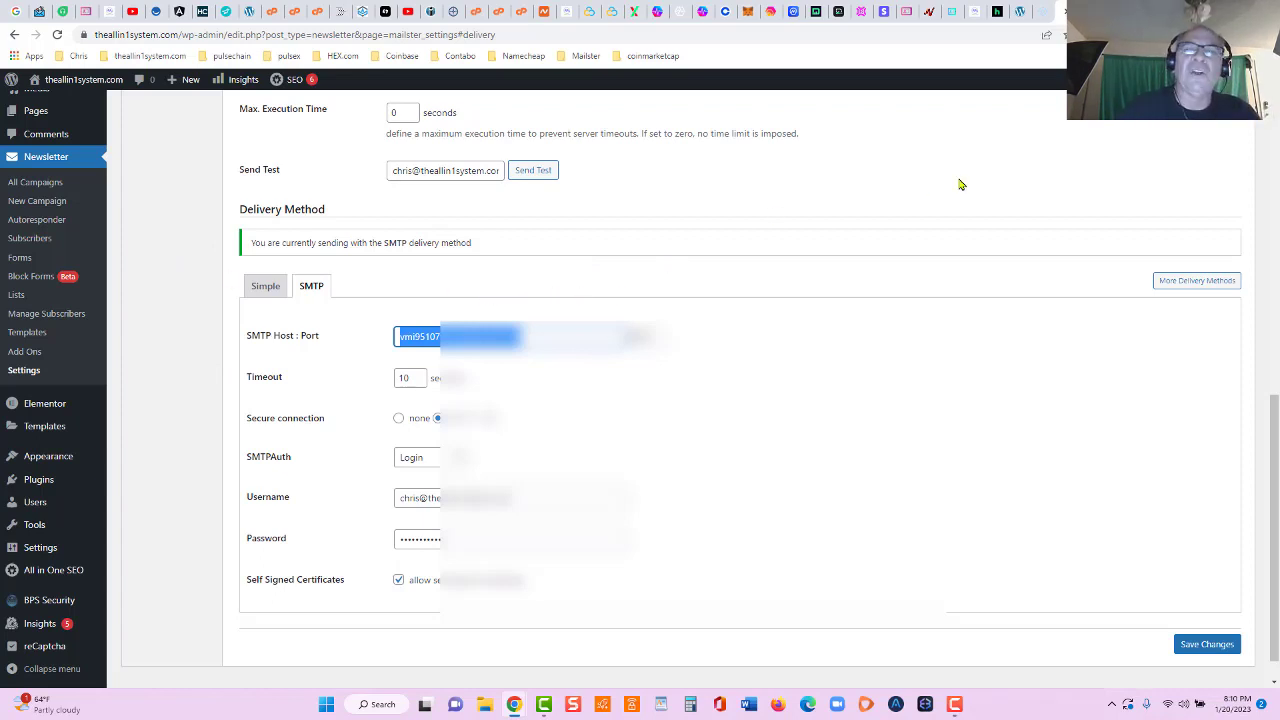
click(1041, 16)
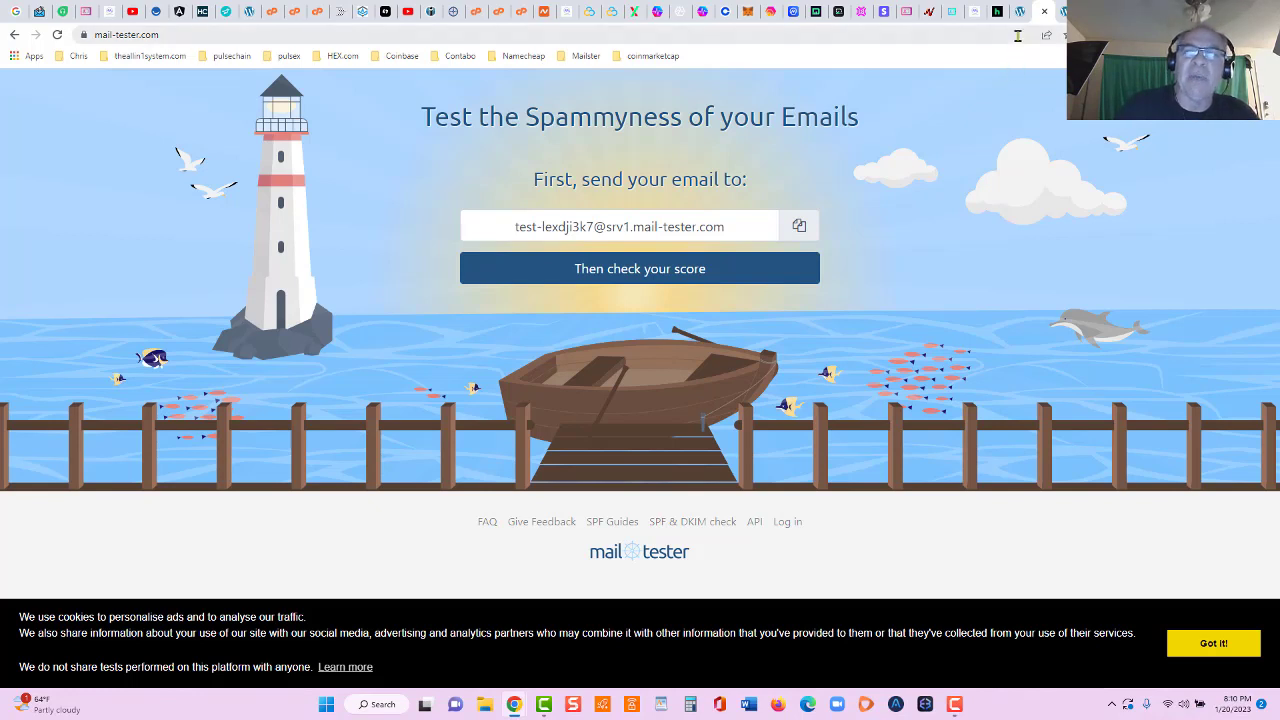
Step: Visit TheALLIN1System's Free Ebook page, then come back to Mail-Tester
mouse_move(1022, 25)
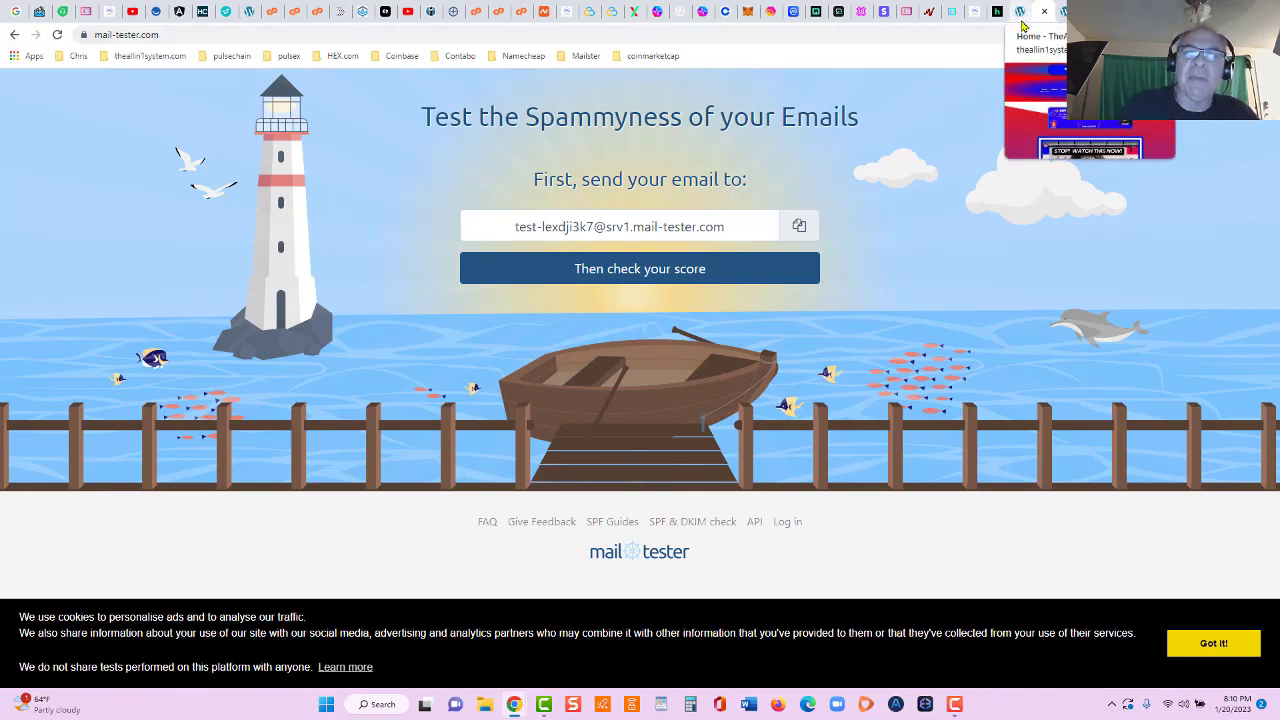
click(1022, 22)
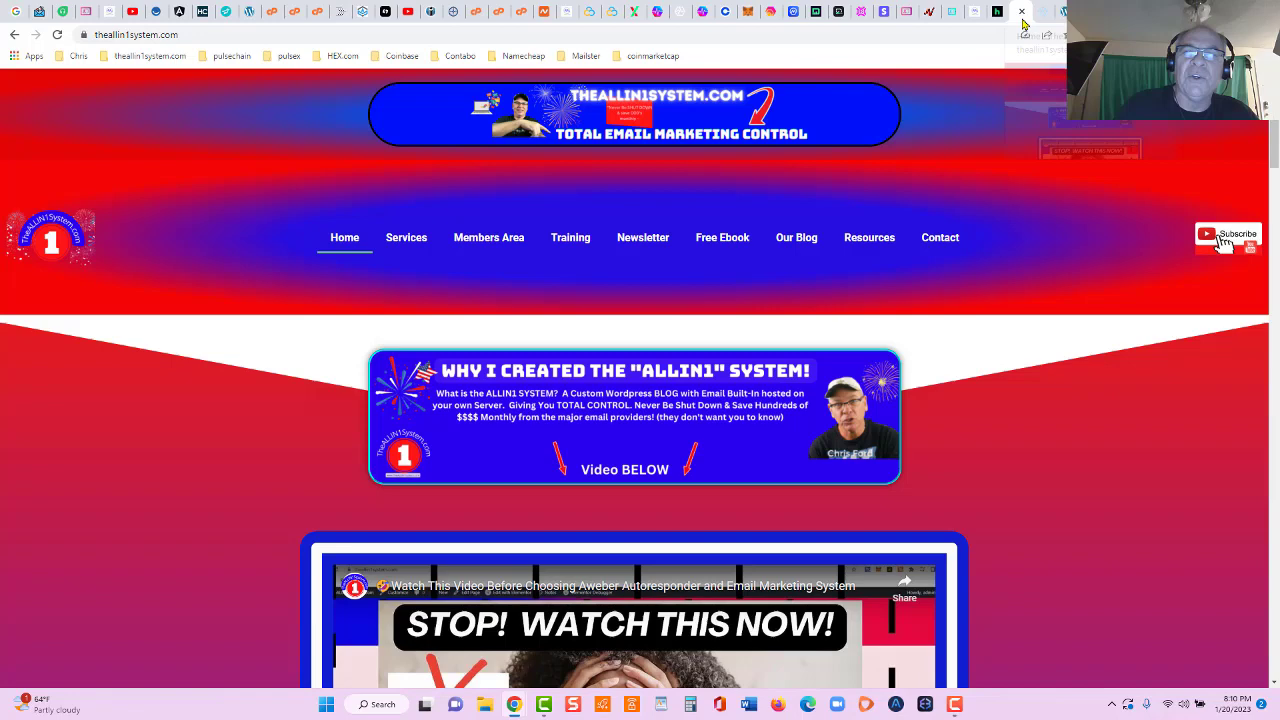
click(734, 247)
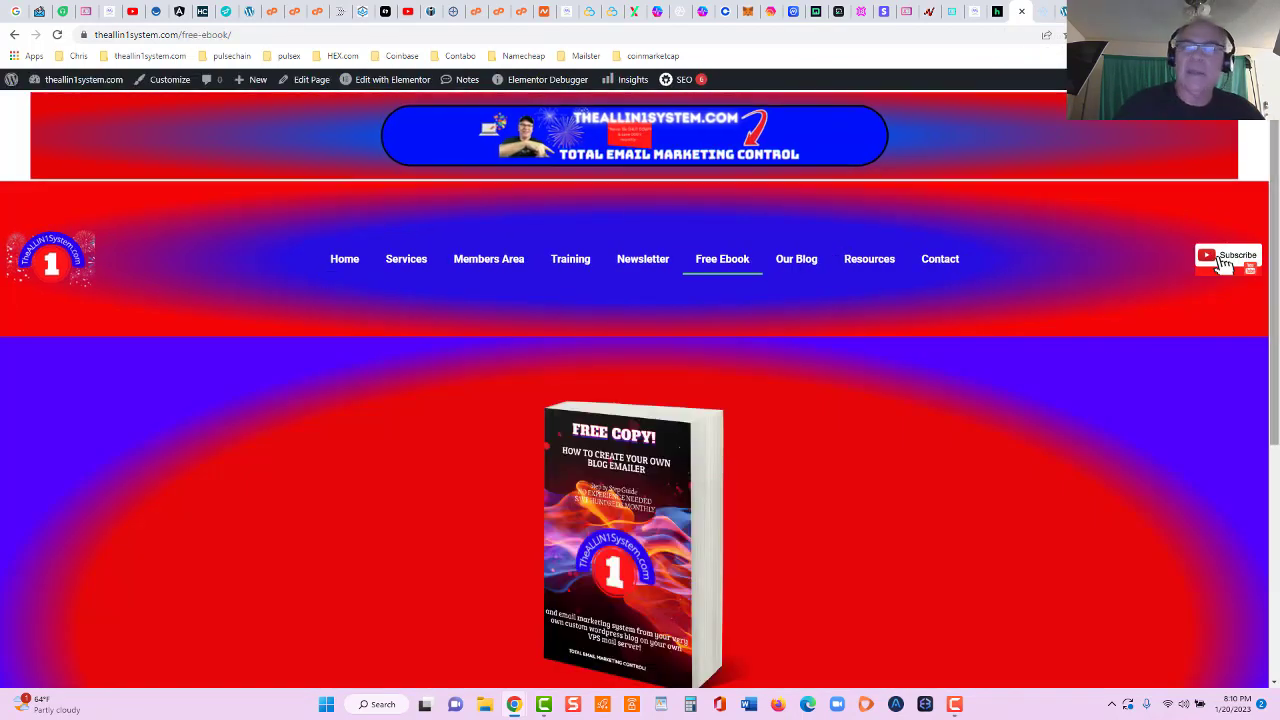
scroll(734, 247, down, 2)
scroll(1147, 146, up, 1)
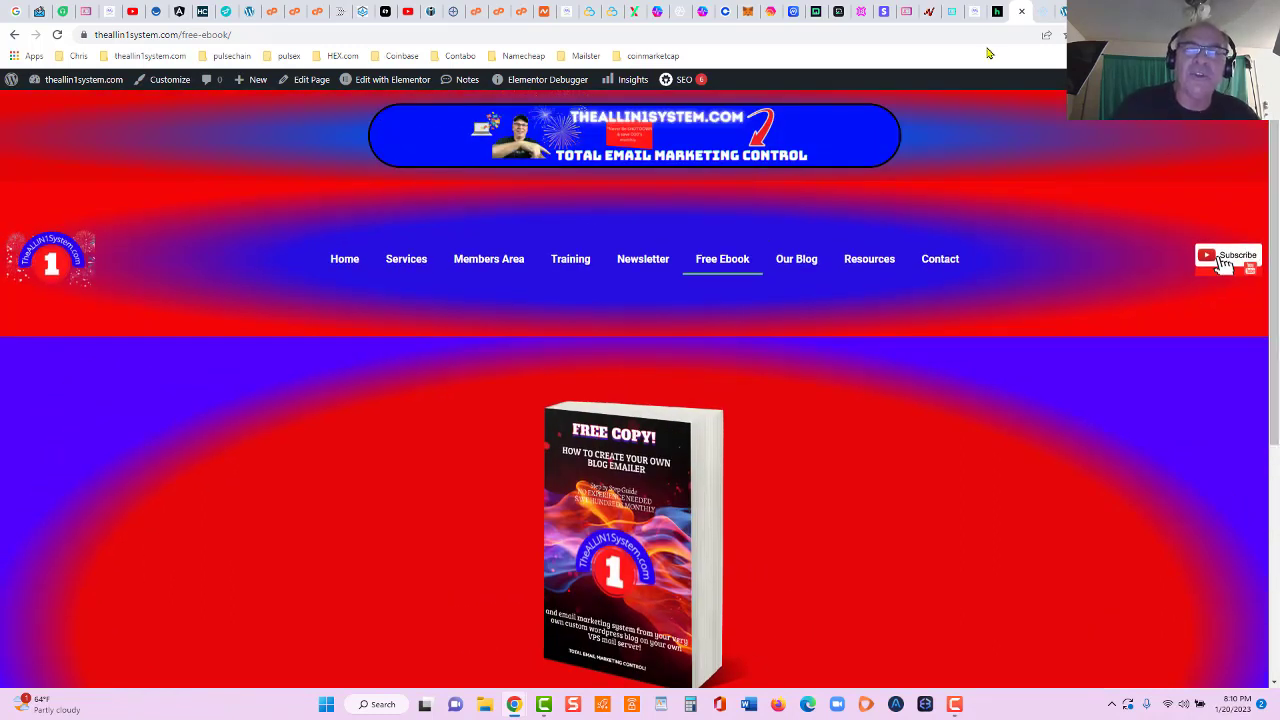
click(1045, 22)
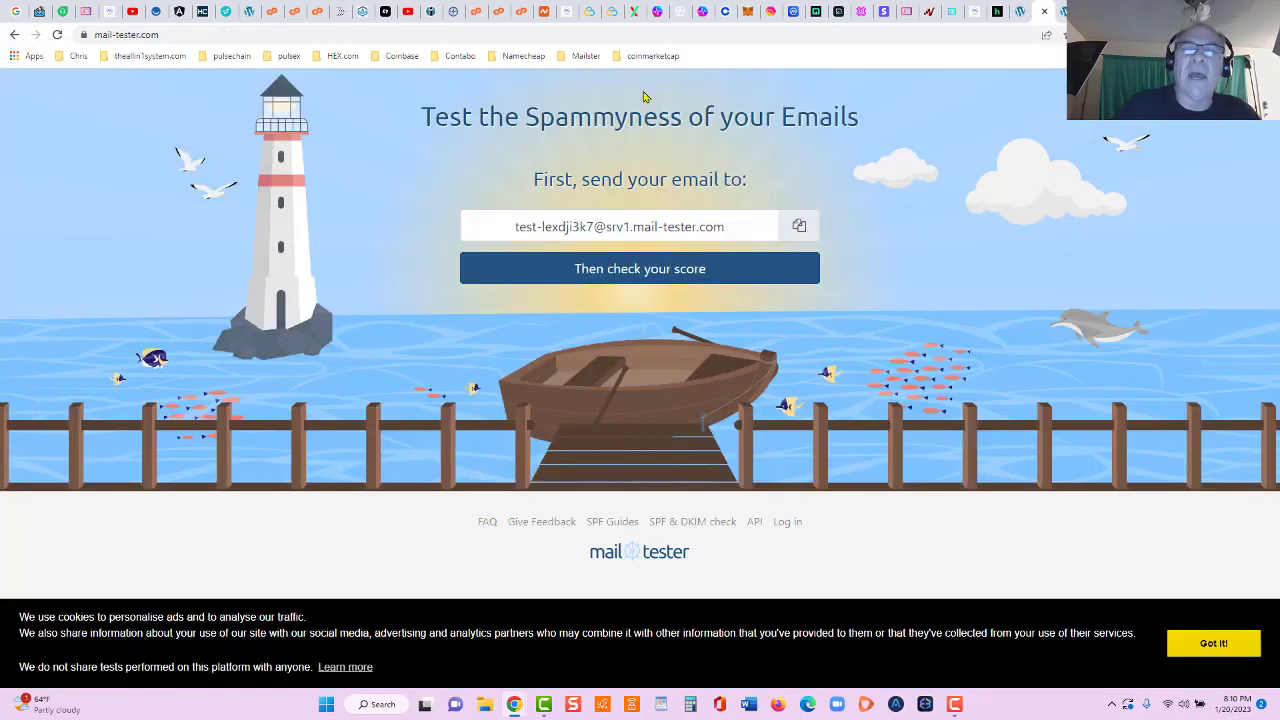
Step: Copy the Mail-Tester test address and switch to the cPanel Webmail login page
click(800, 228)
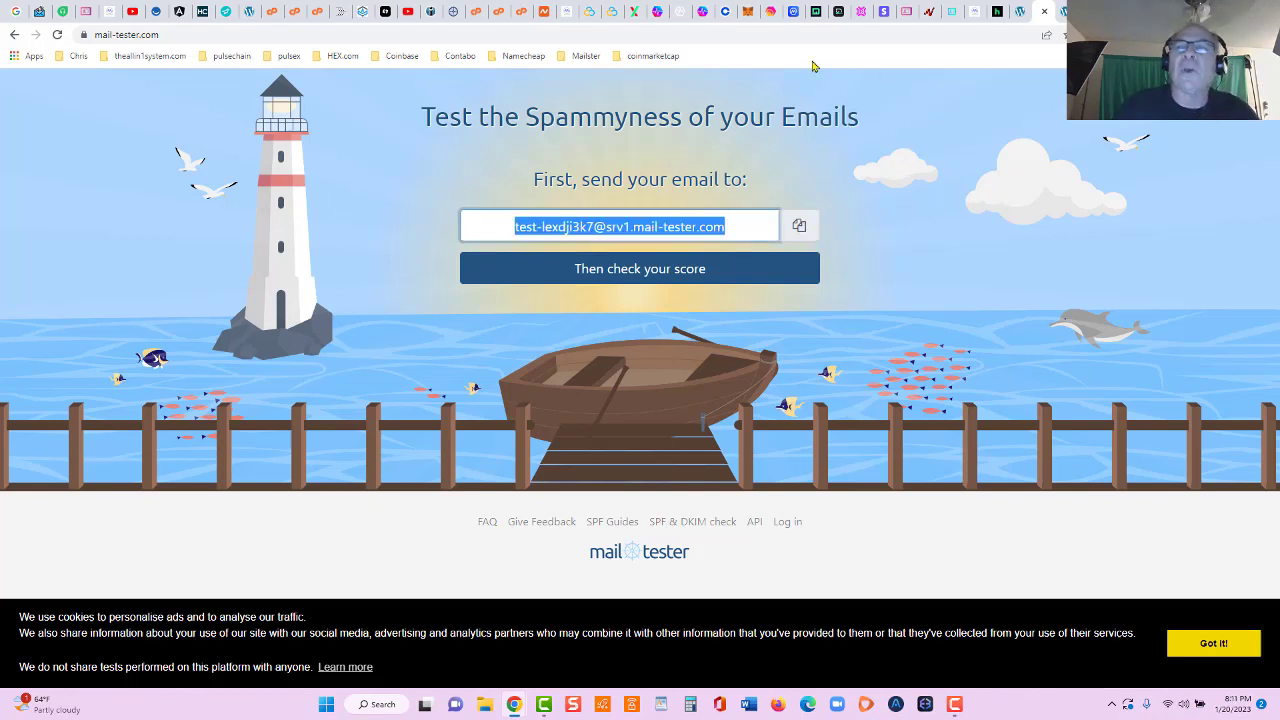
click(1050, 22)
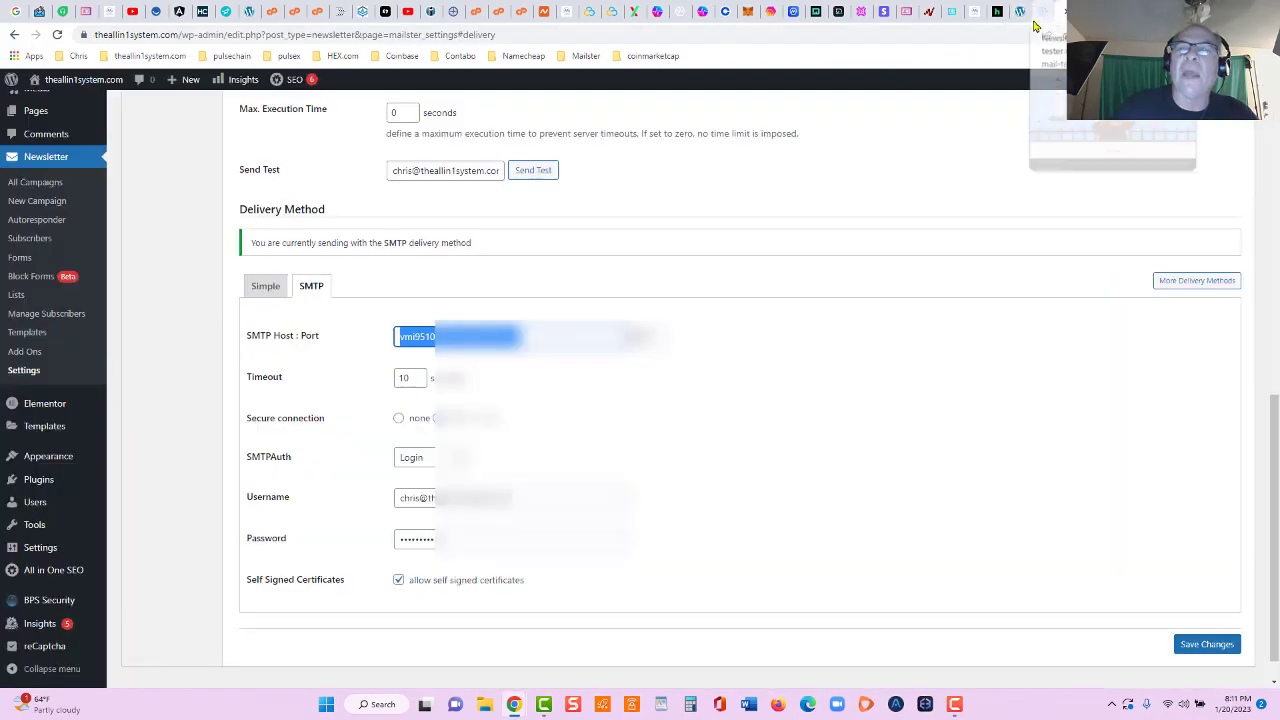
click(1021, 20)
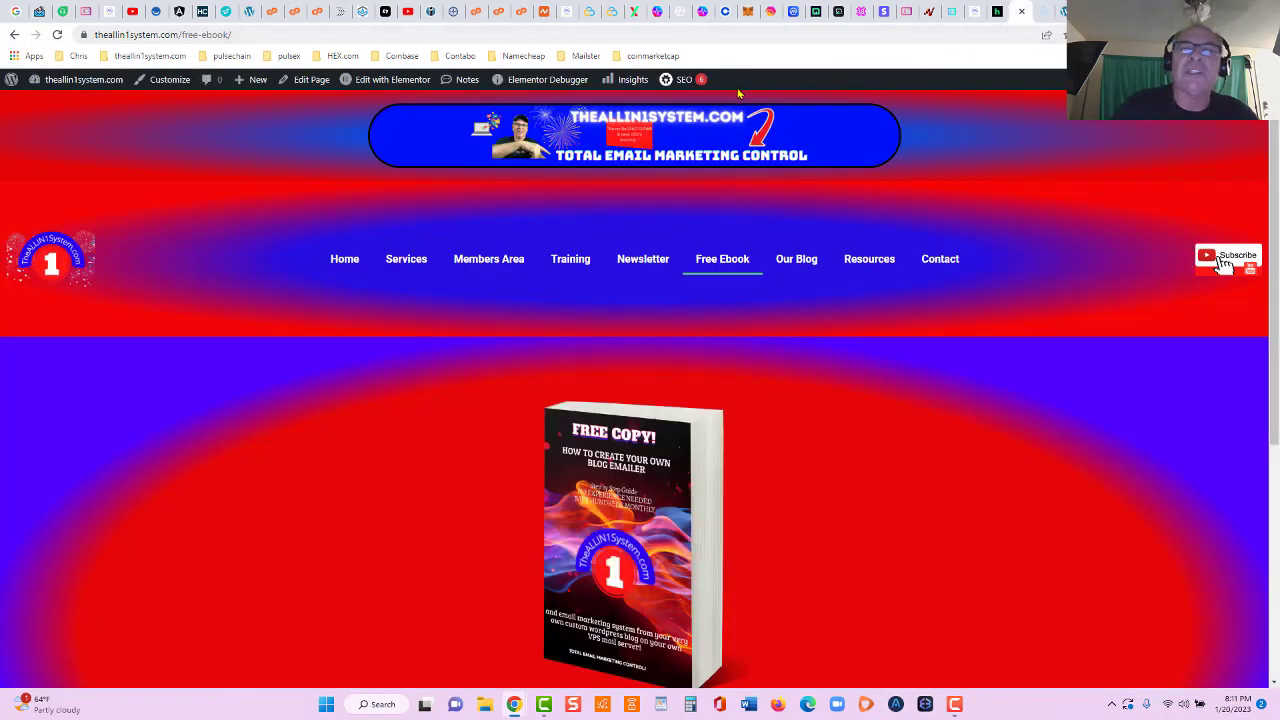
click(522, 12)
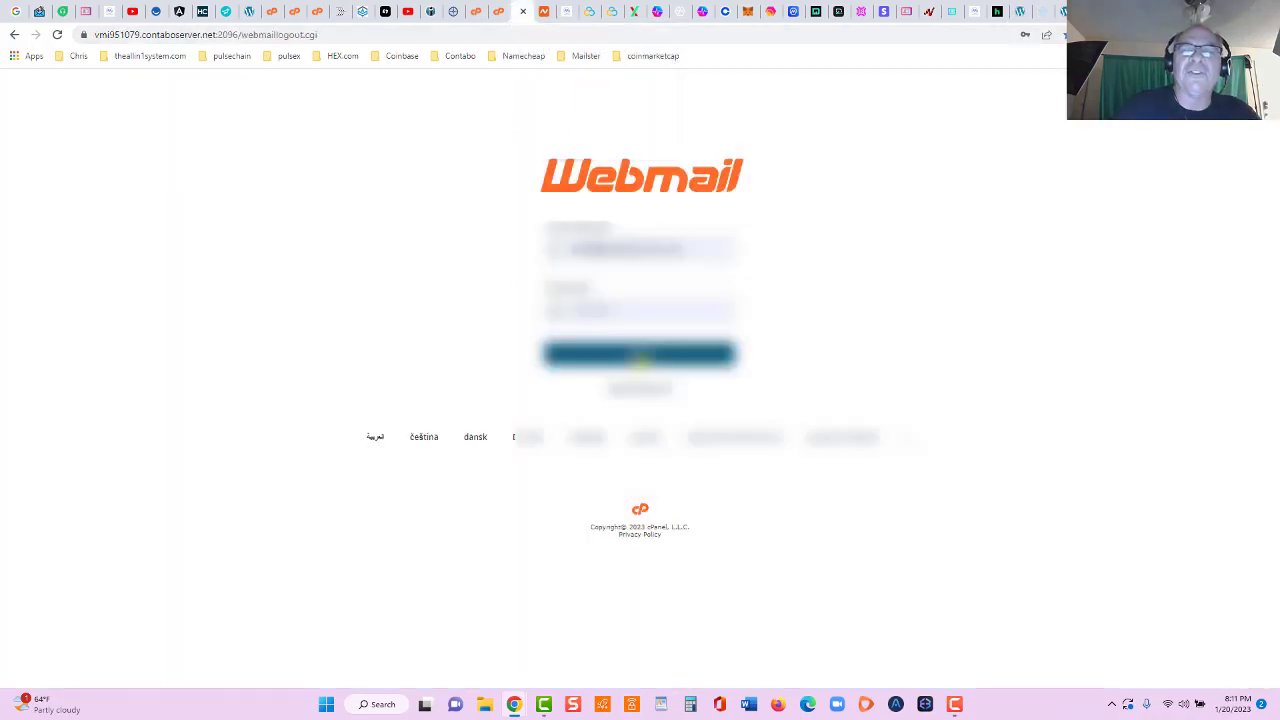
Step: Log in and start a message to the Mail-Tester address with subject '10.10 sending score check'
click(640, 354)
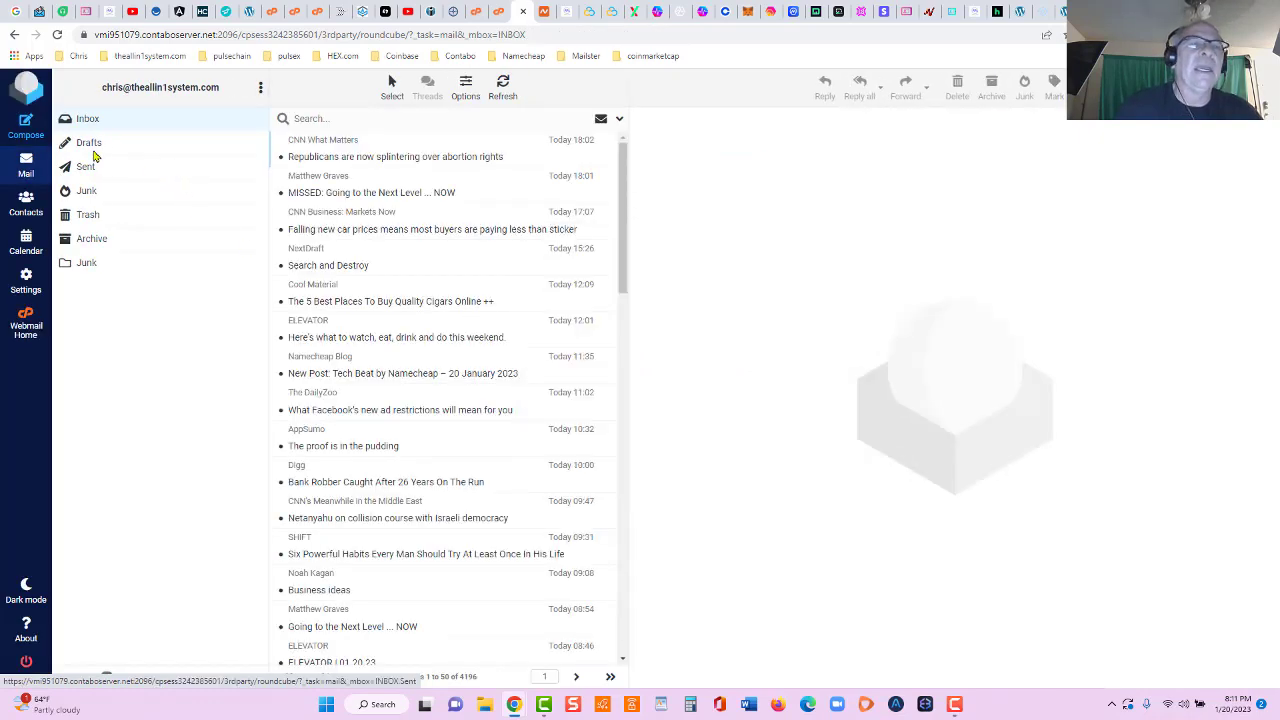
click(27, 128)
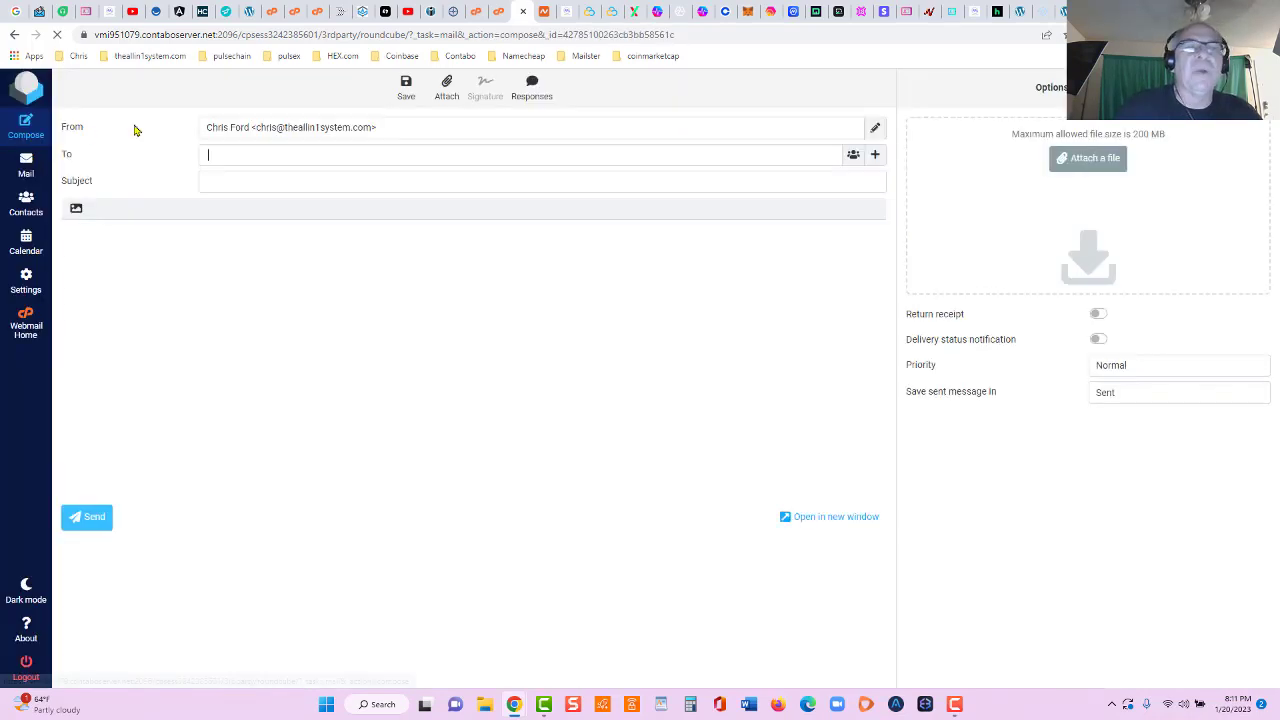
right_click(418, 155)
click(458, 267)
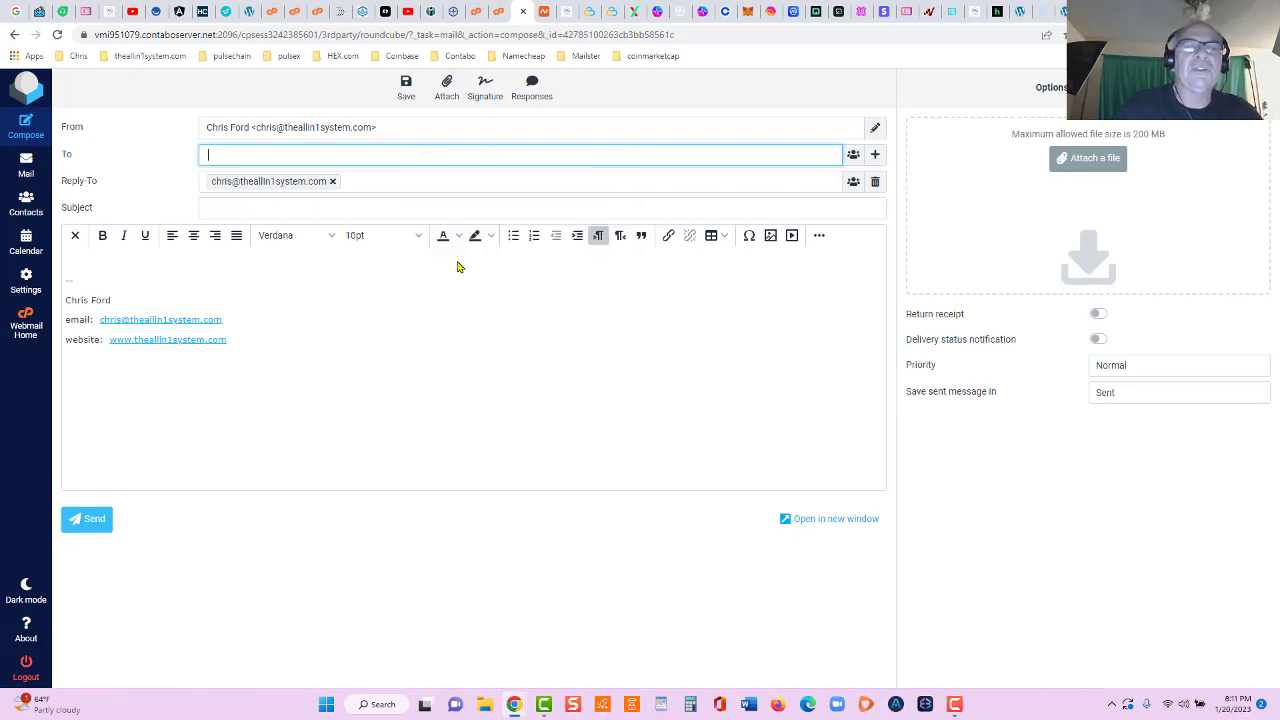
click(291, 211)
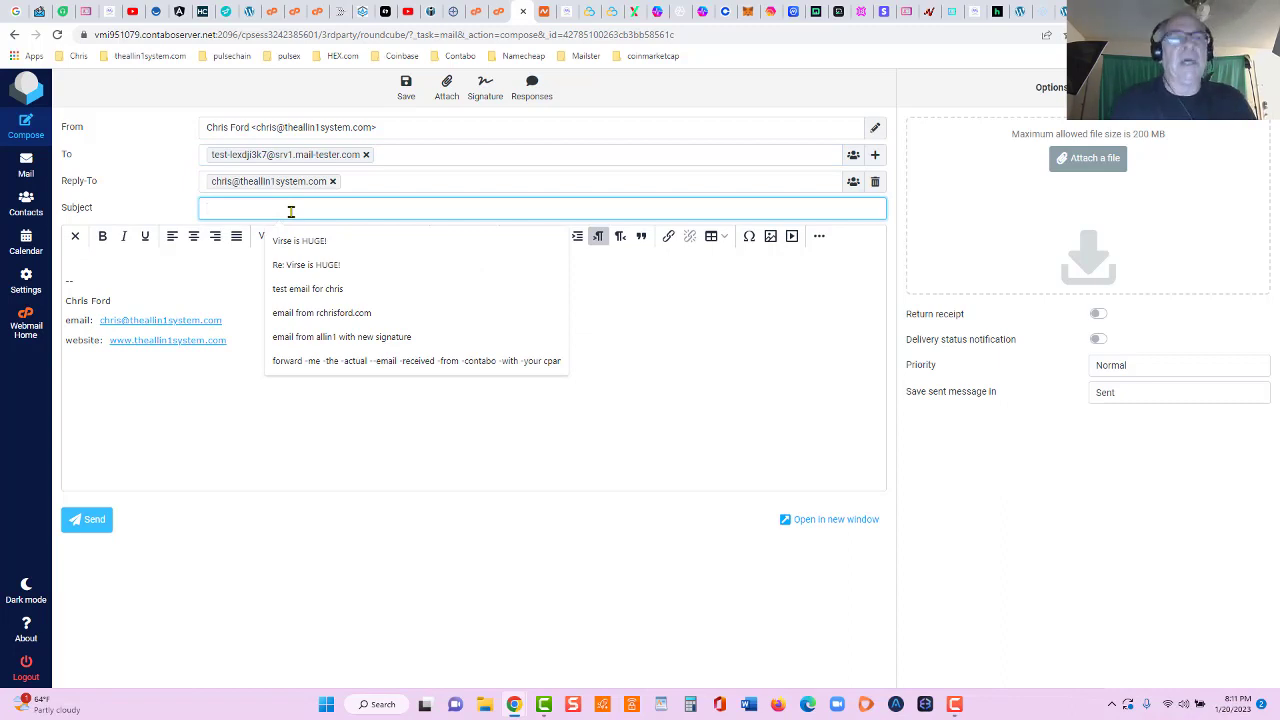
text(10.10 s)
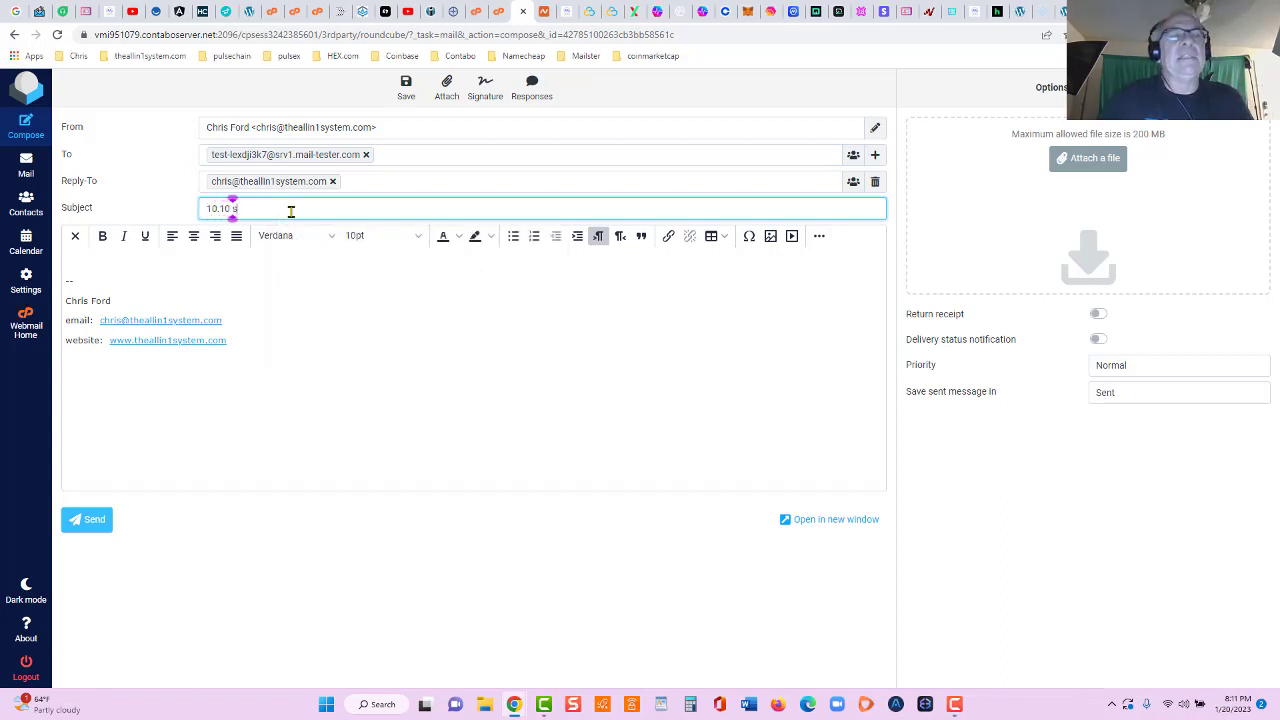
text(ending score)
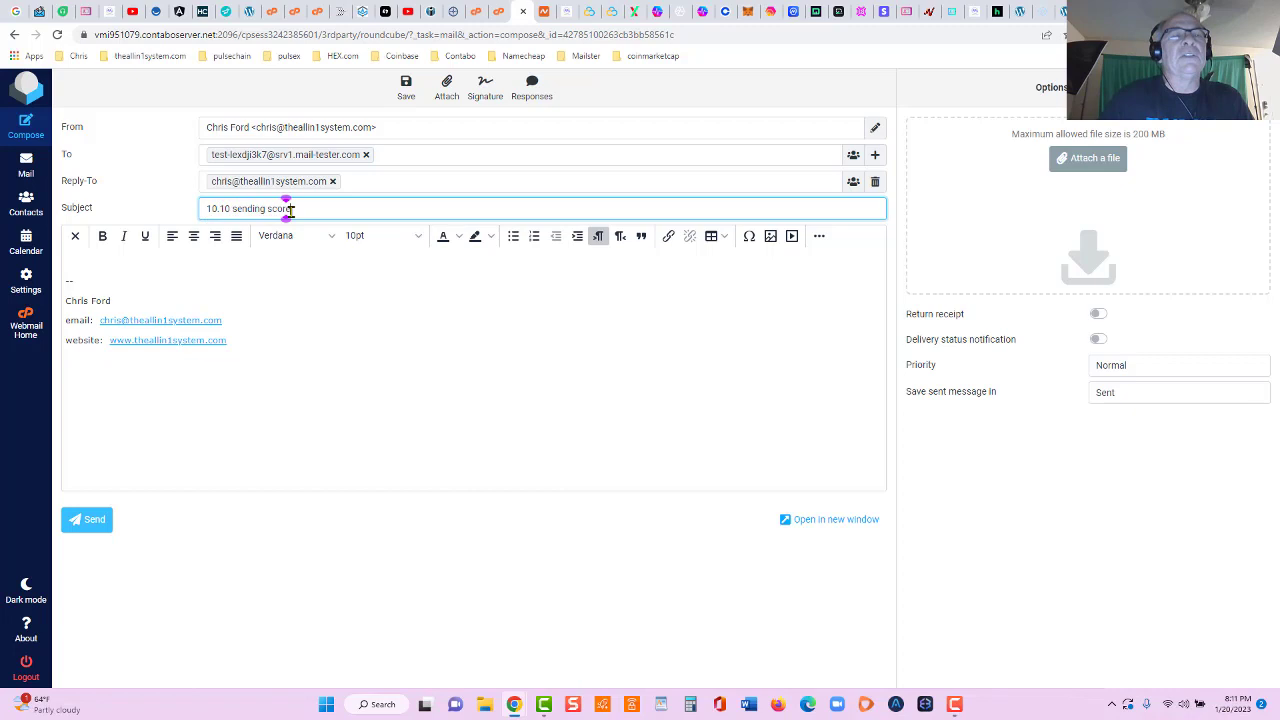
text( check)
Step: Write a short body with a greeting, a question and the sign-off 'sincery,', then send it
click(254, 261)
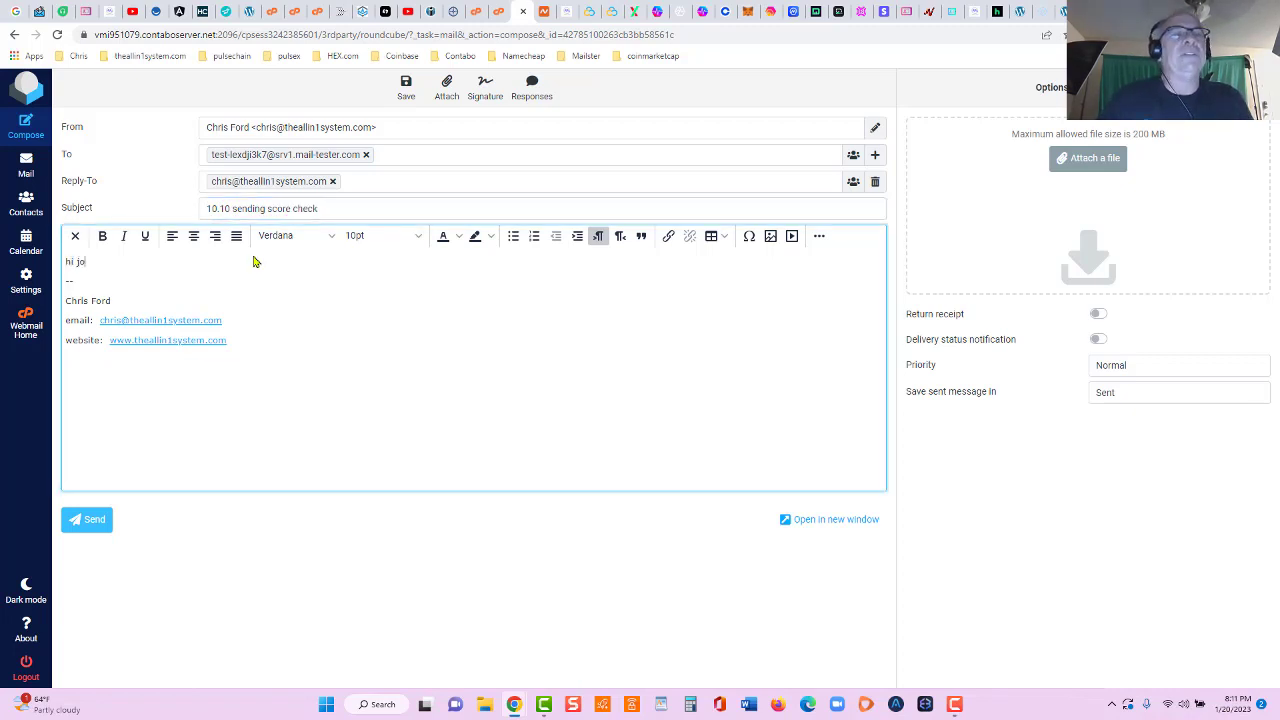
text(hi john,)
key(Return)
key(Return)
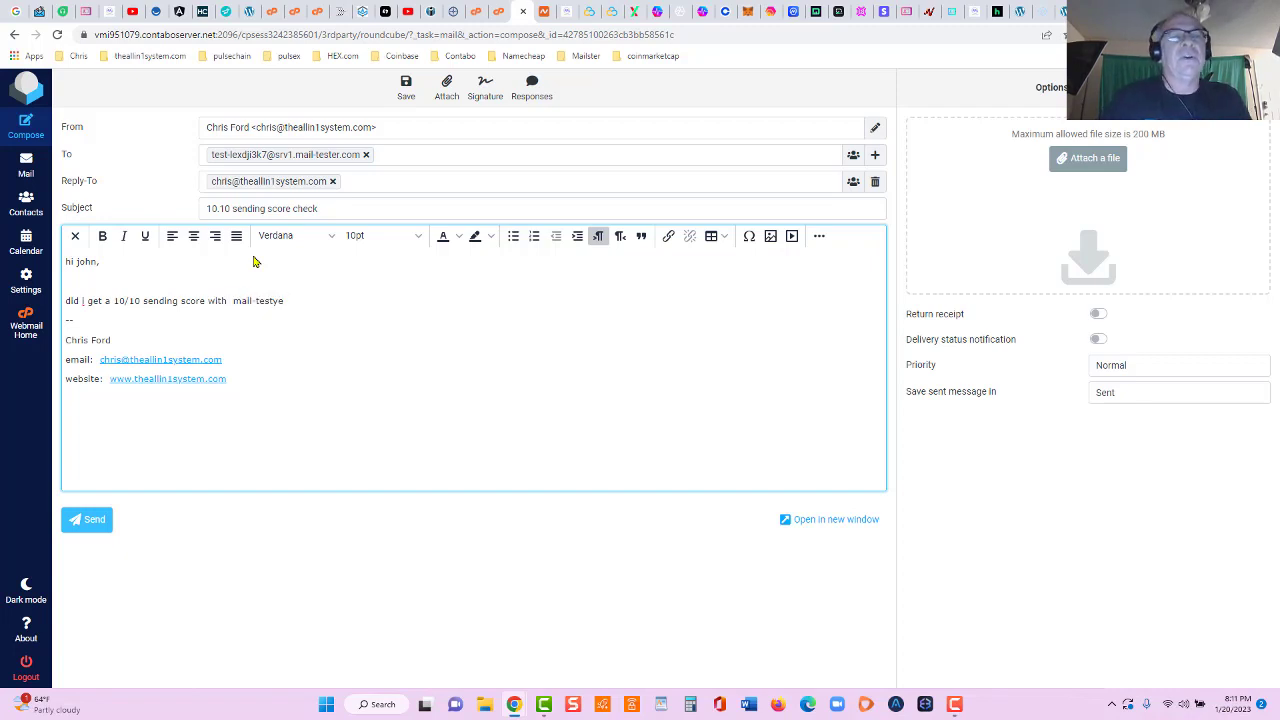
text(?)
key(Return)
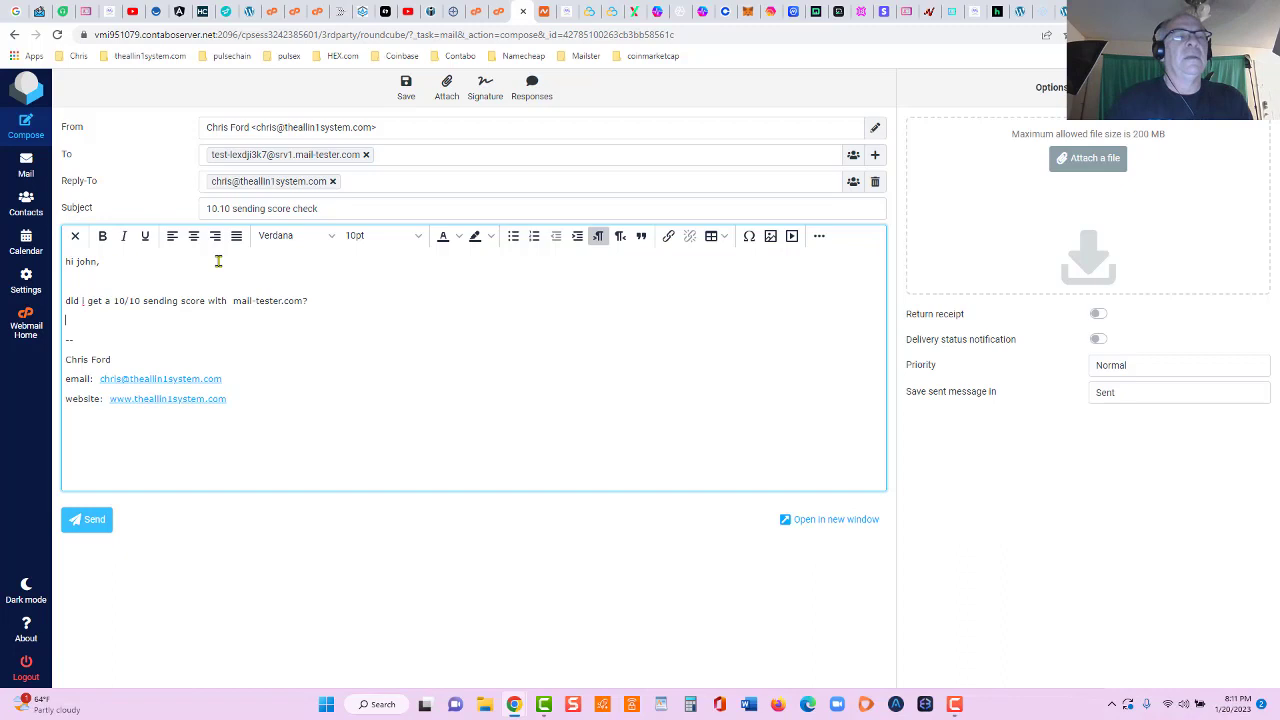
text(sincery,)
key(Return)
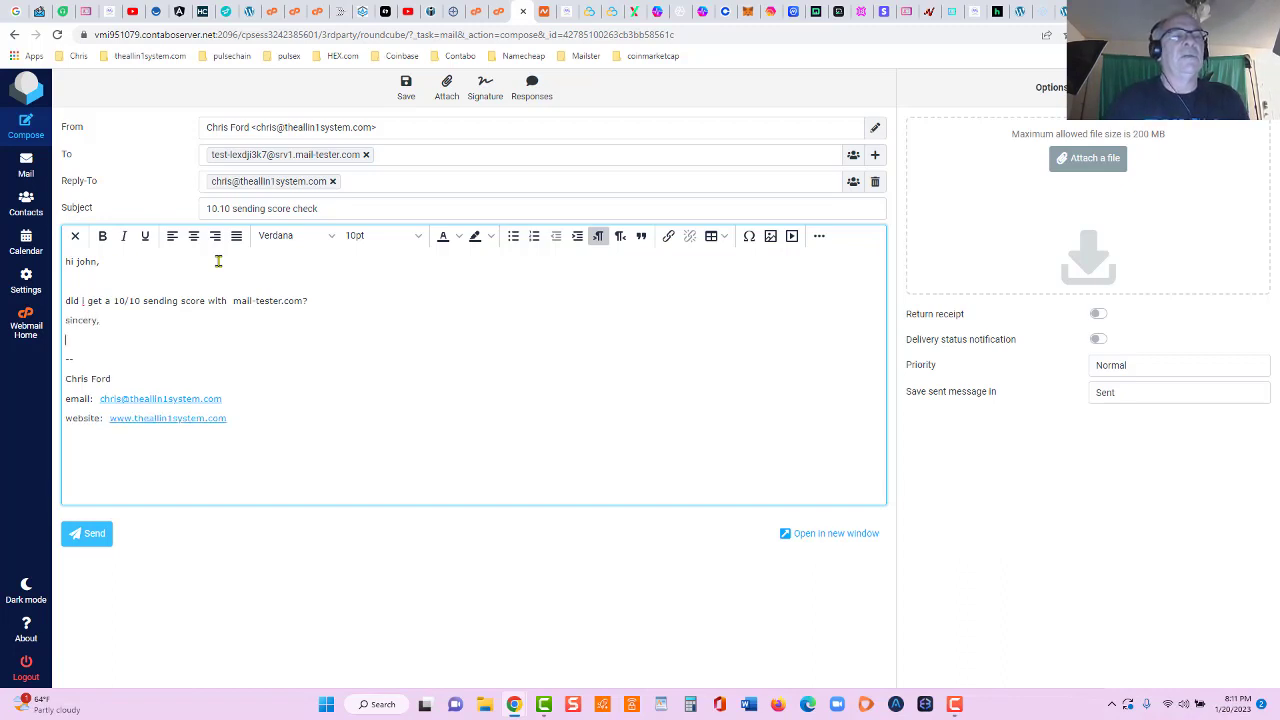
click(92, 534)
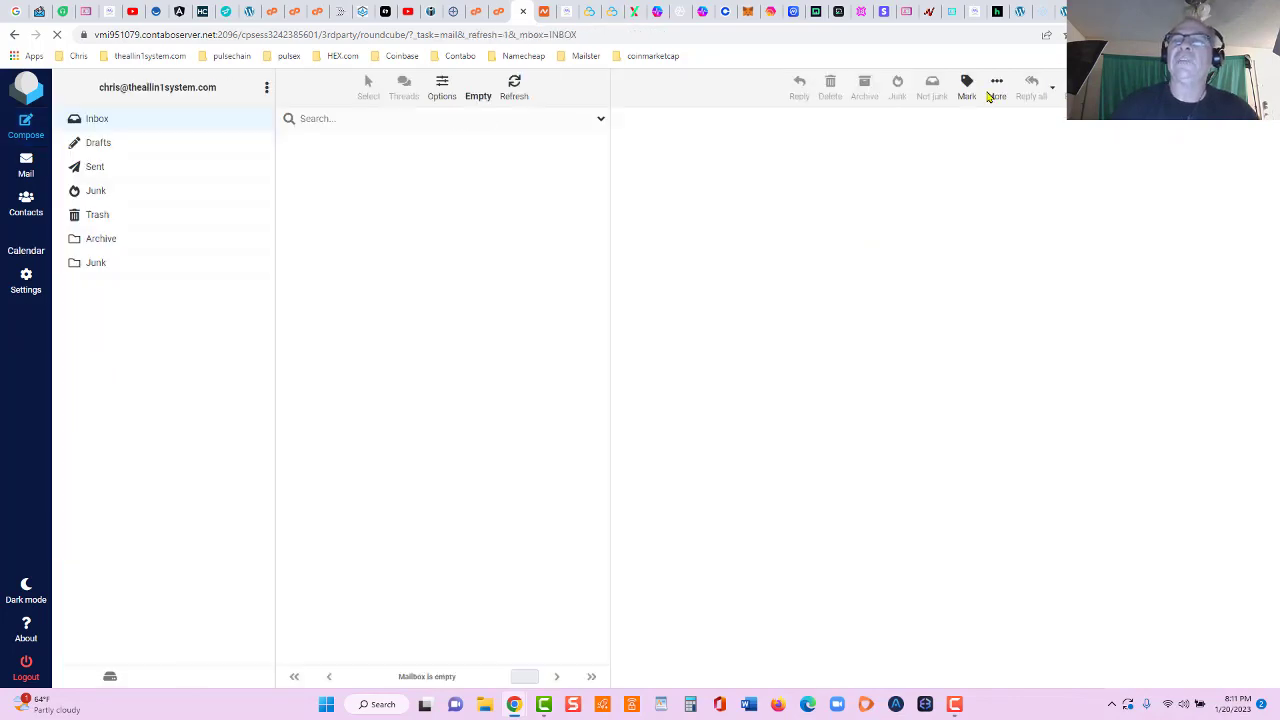
Step: Check the 10/10 Mail-Tester score and the message's HTML preview, then close the results tab
click(1043, 11)
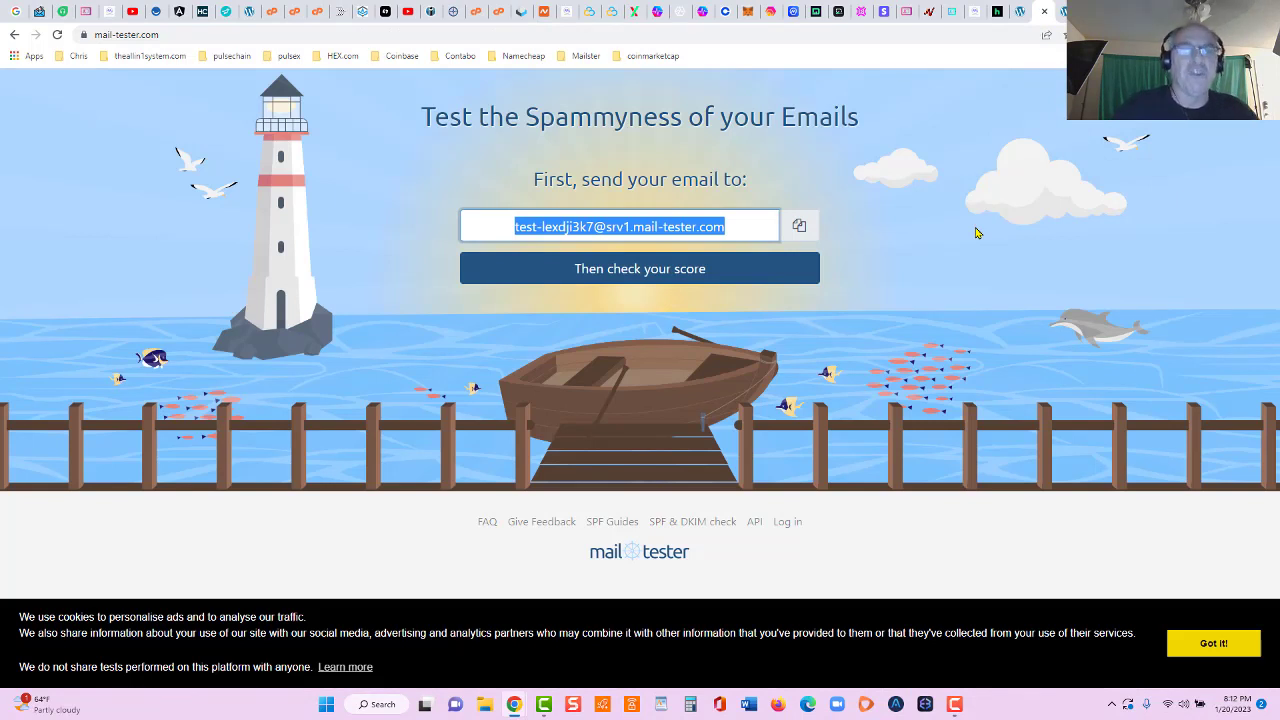
click(655, 276)
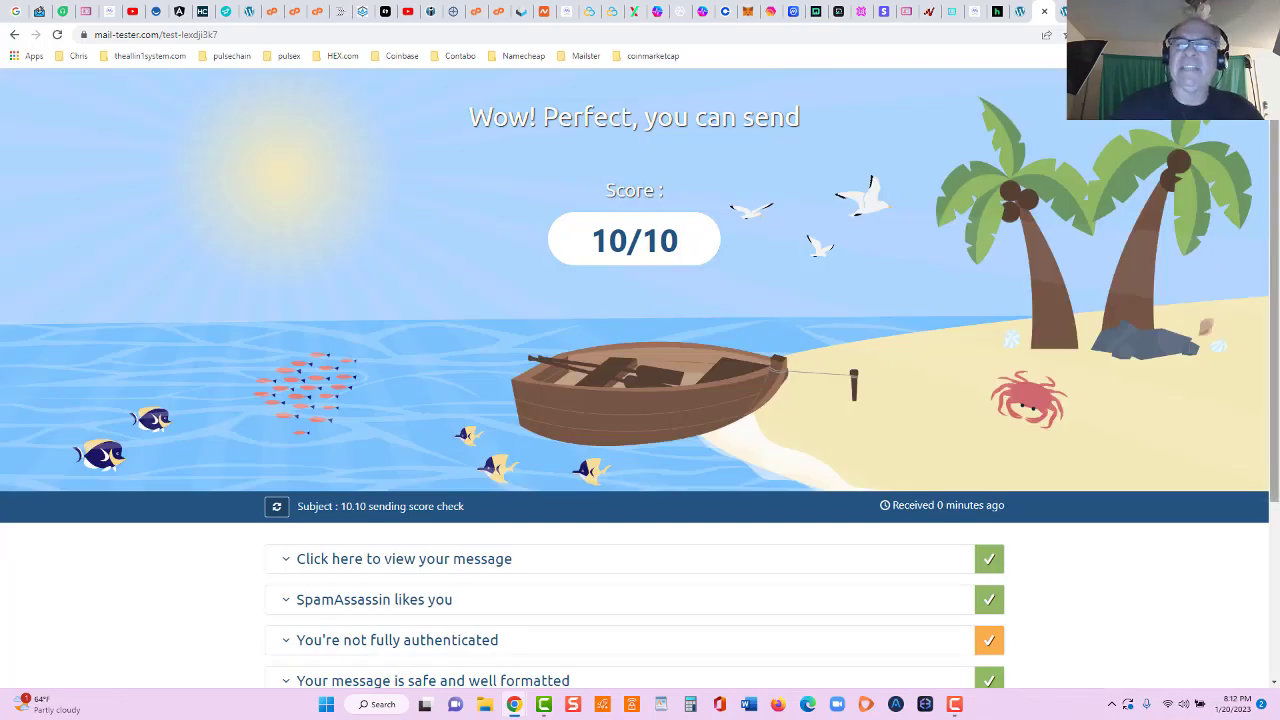
scroll(1277, 205, down, 2)
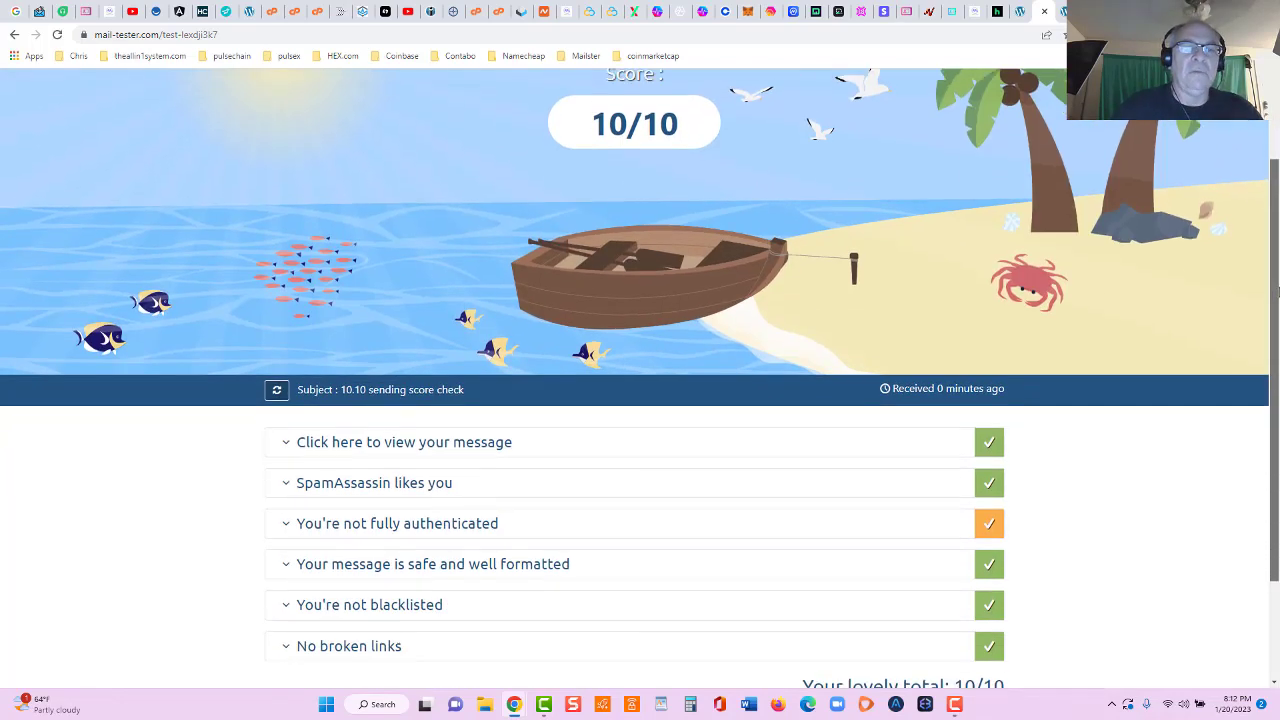
click(553, 394)
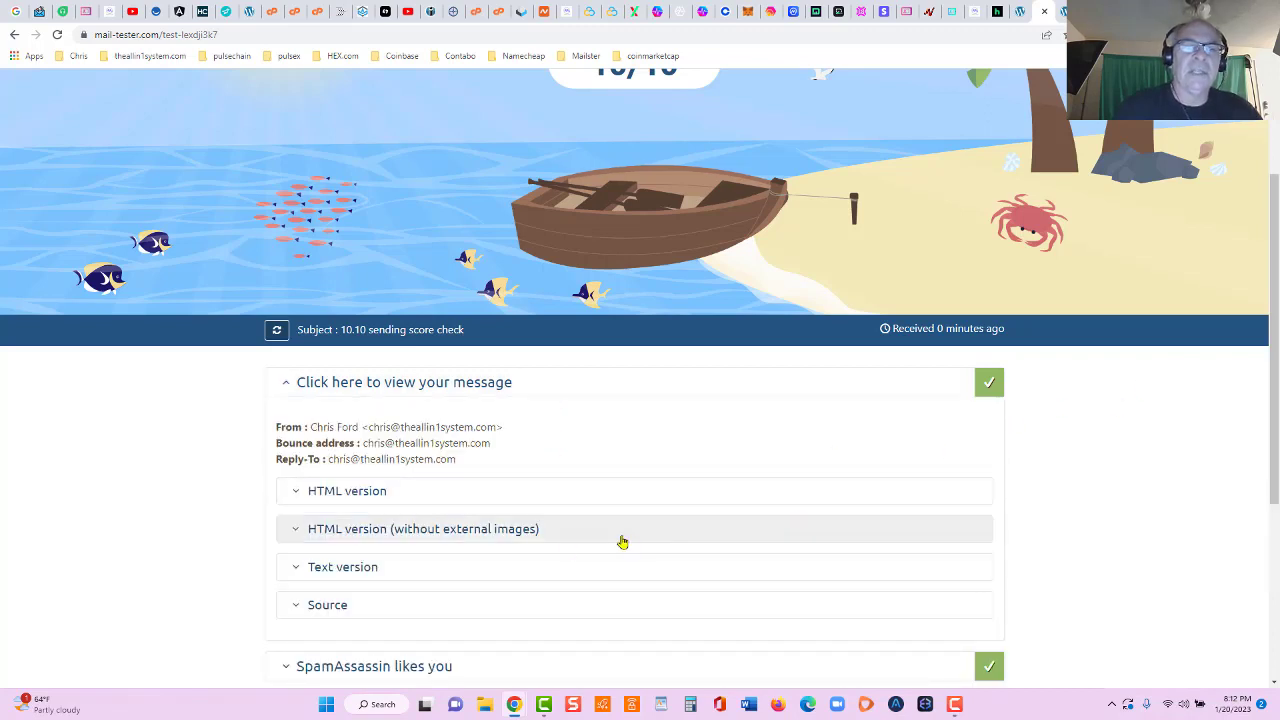
click(557, 491)
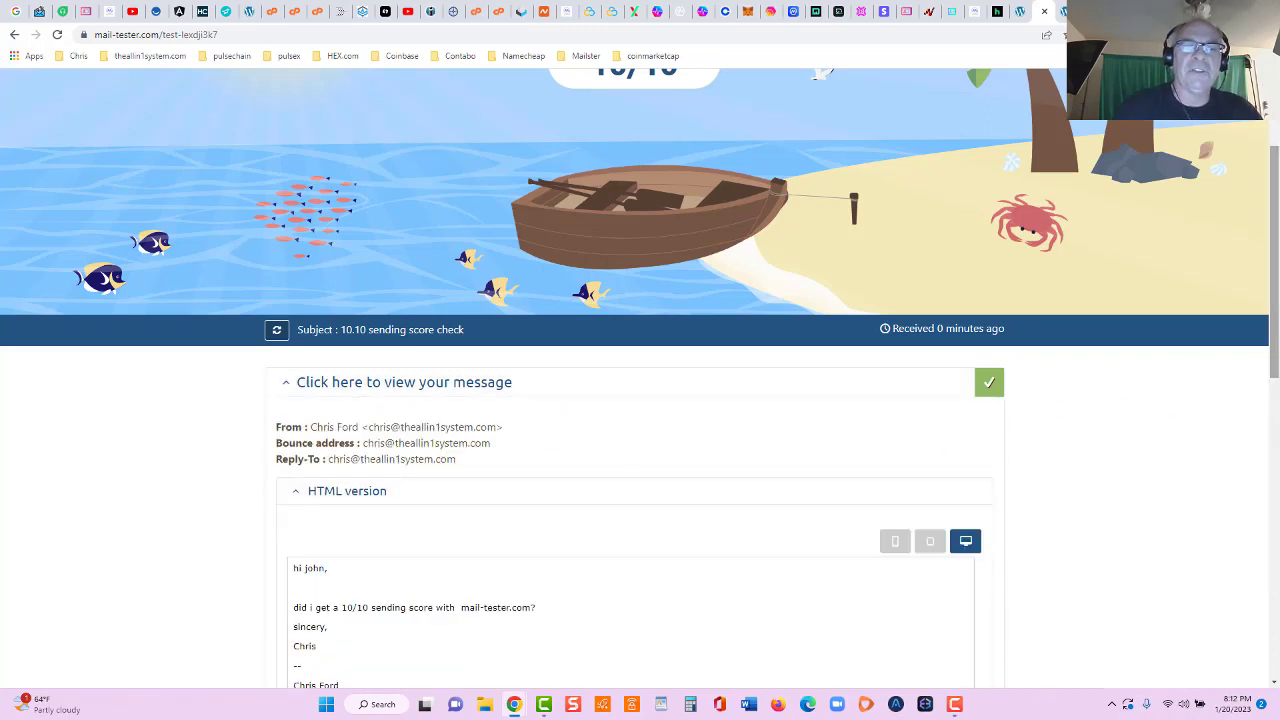
scroll(637, 407, down, 3)
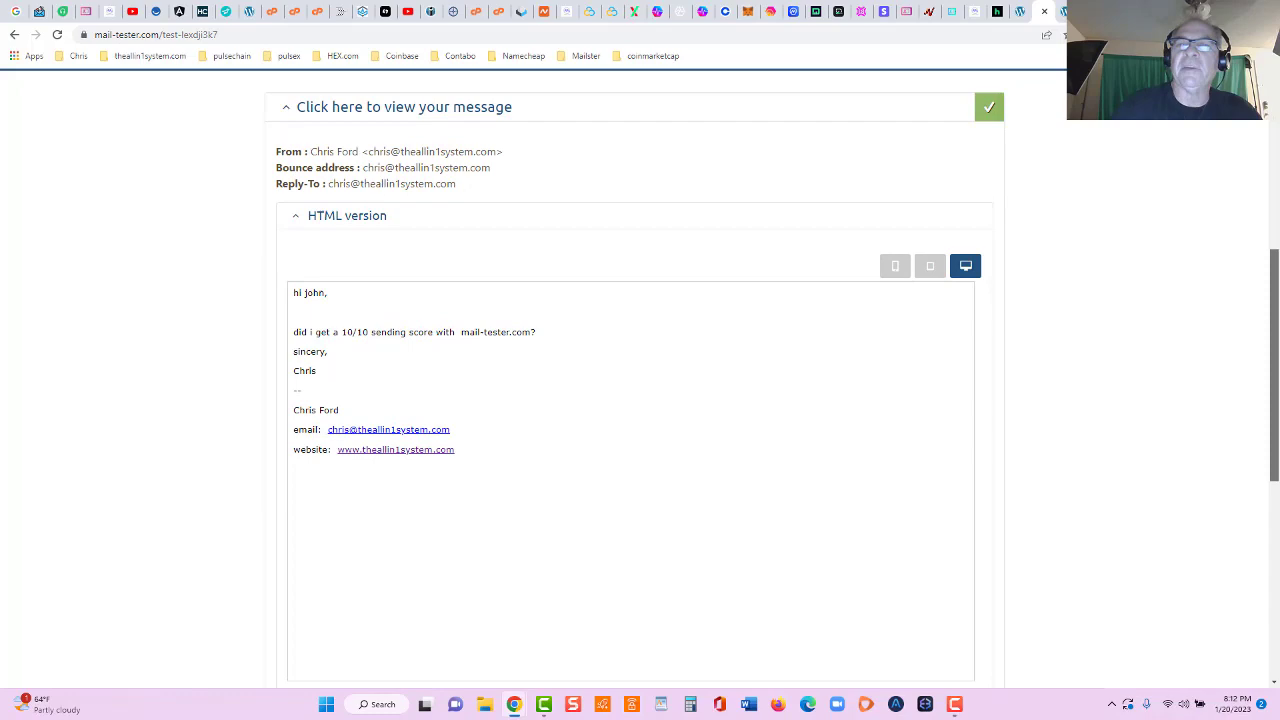
scroll(1213, 271, up, 5)
scroll(1213, 271, down, 3)
key(ctrl+w)
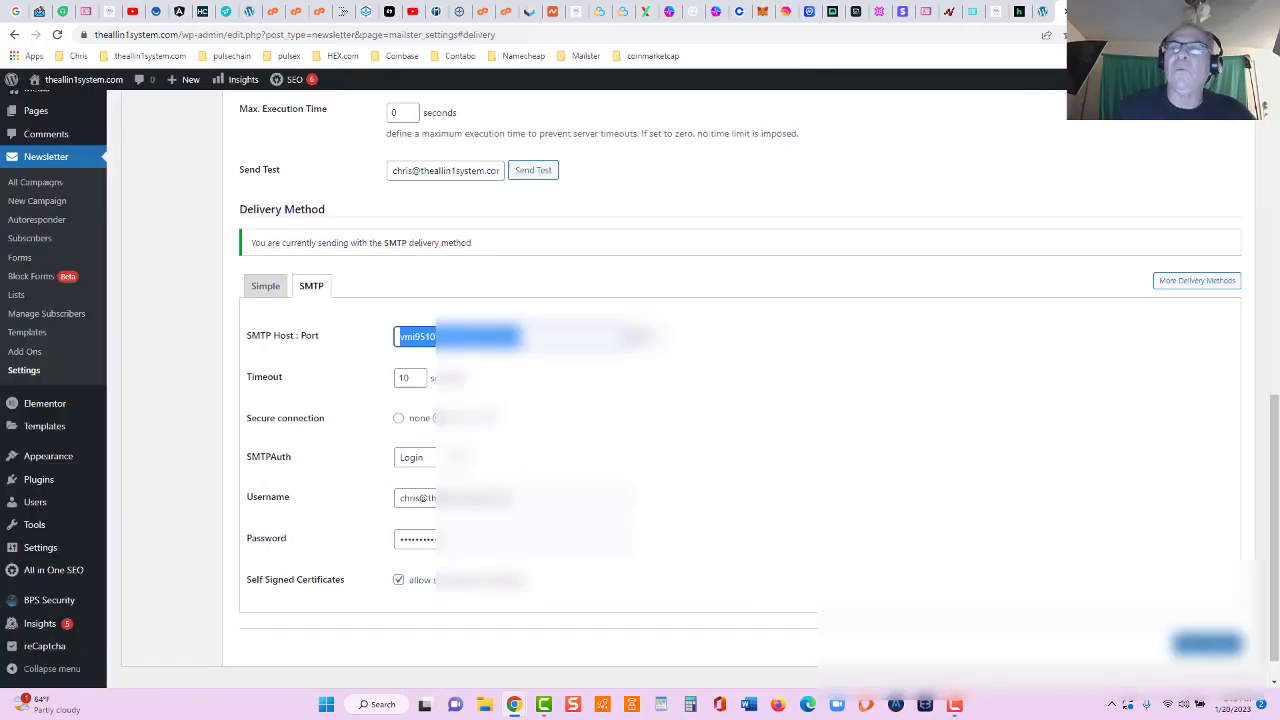
Step: Close the Mailster tab to reach the Google Postmaster Tools list of three verified domains
key(ctrl+w)
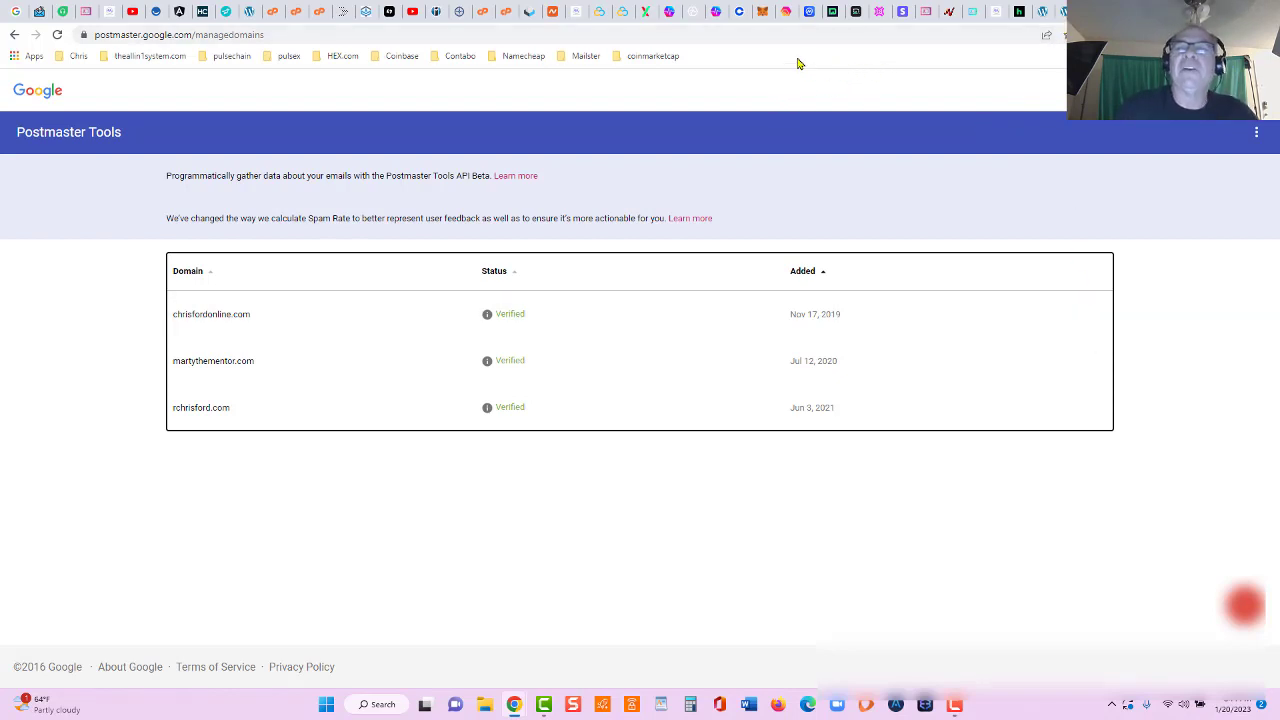
Step: Pass Namecheap's emailed device verification and review theallin1system.com's Advanced DNS host records
click(557, 20)
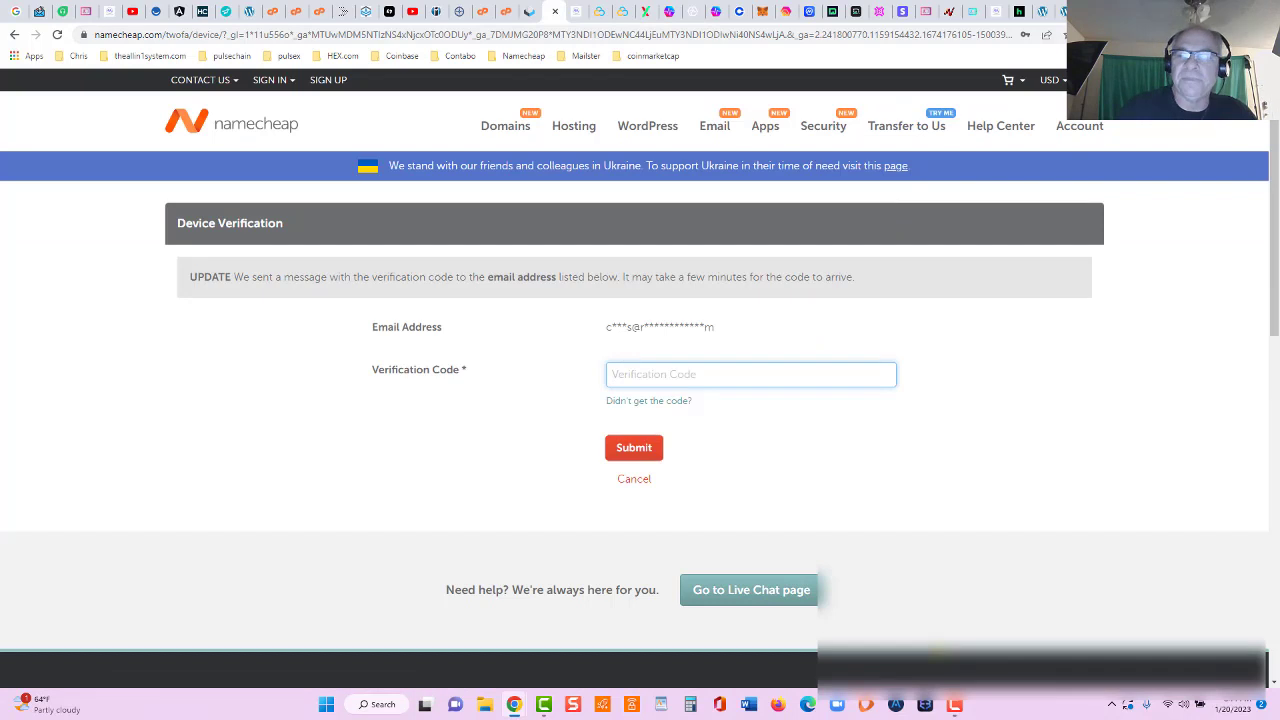
click(954, 704)
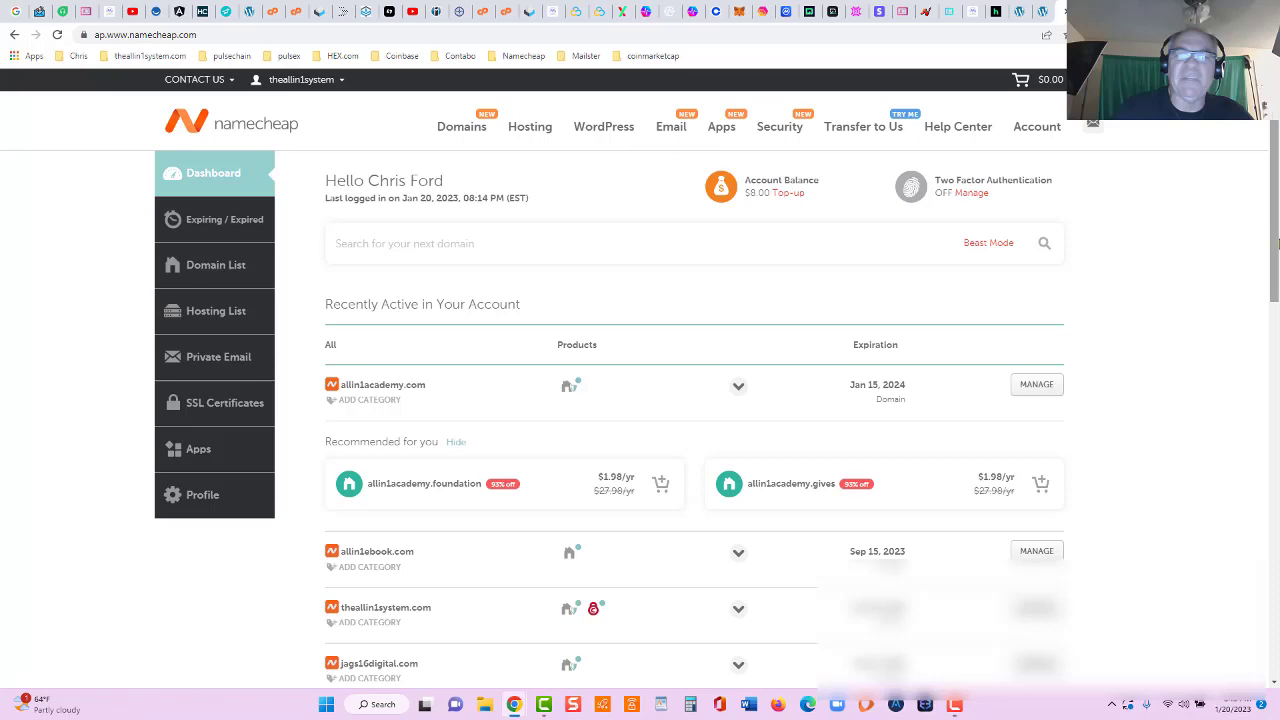
scroll(1278, 243, down, 2)
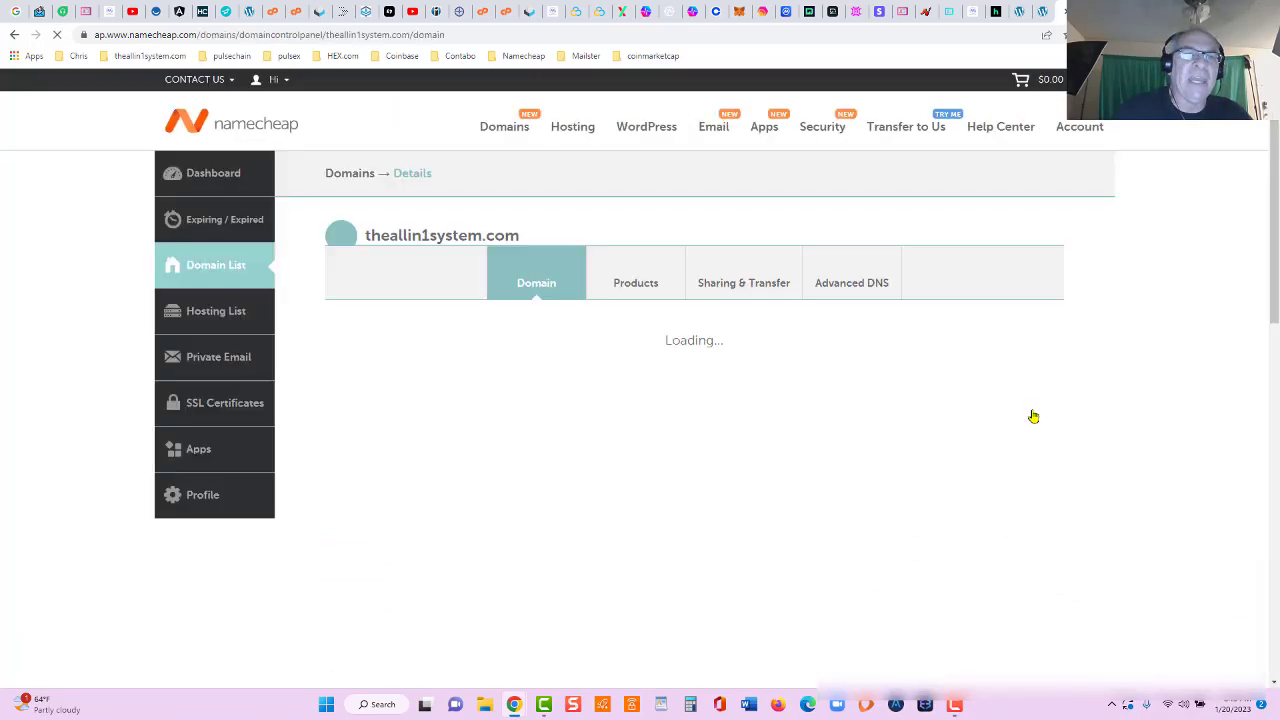
click(851, 305)
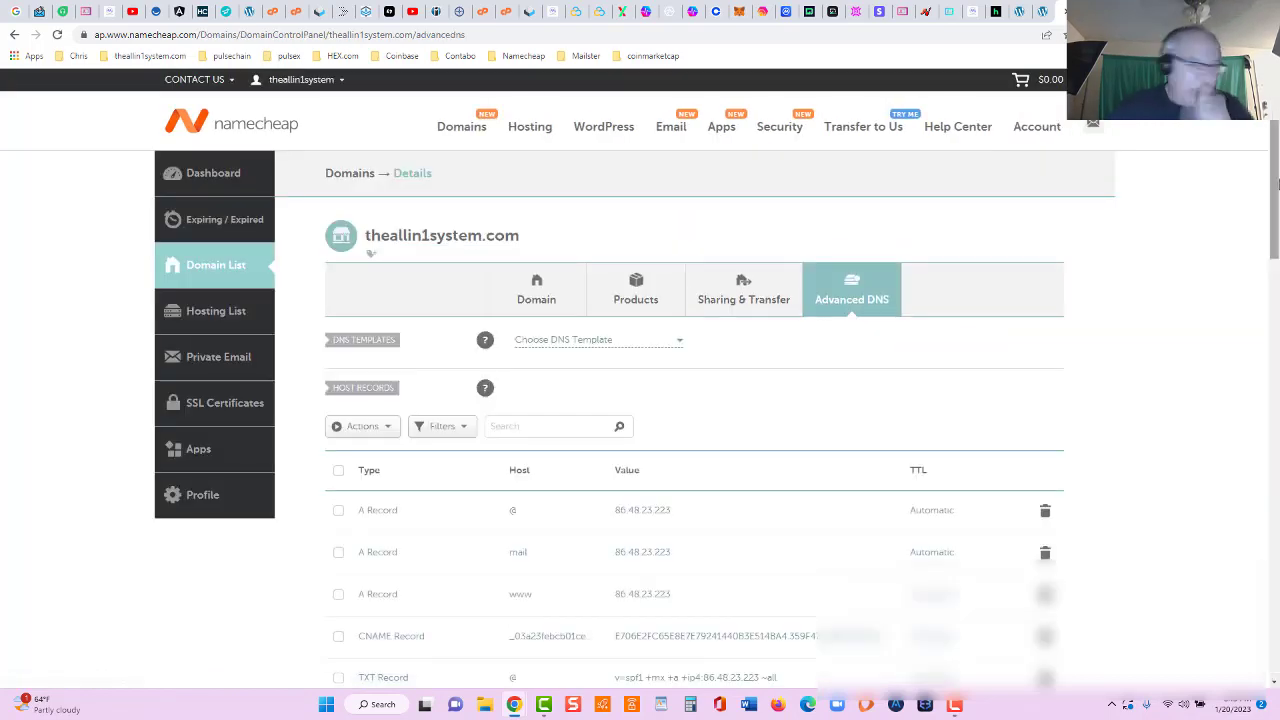
scroll(1278, 183, down, 2)
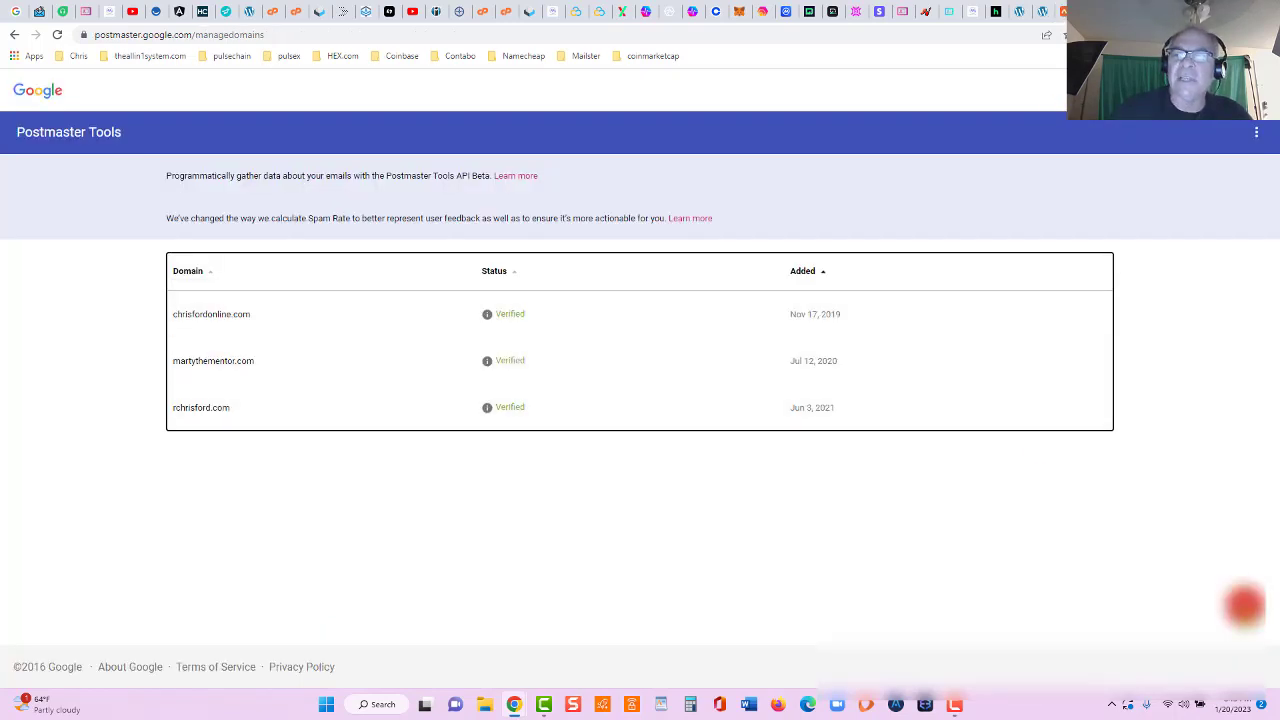
Step: Add theallin1system.com as a new domain and select its google-site-verification TXT value
click(1245, 605)
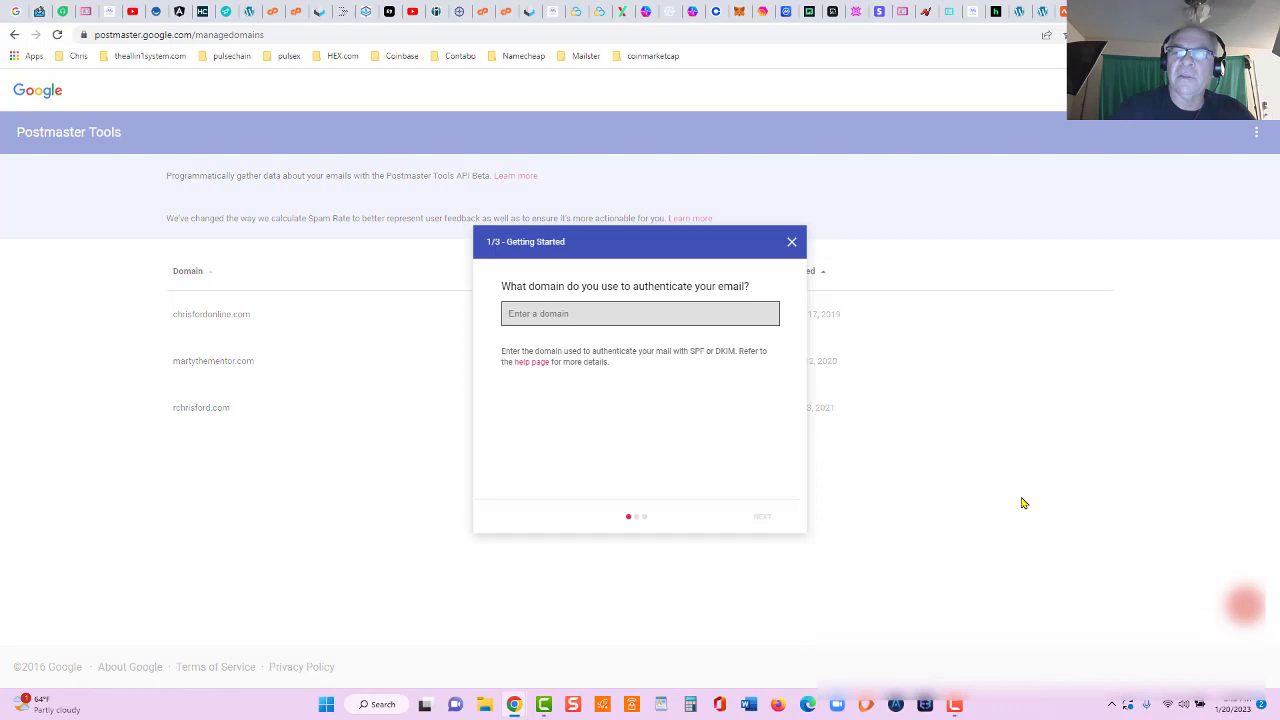
text(the)
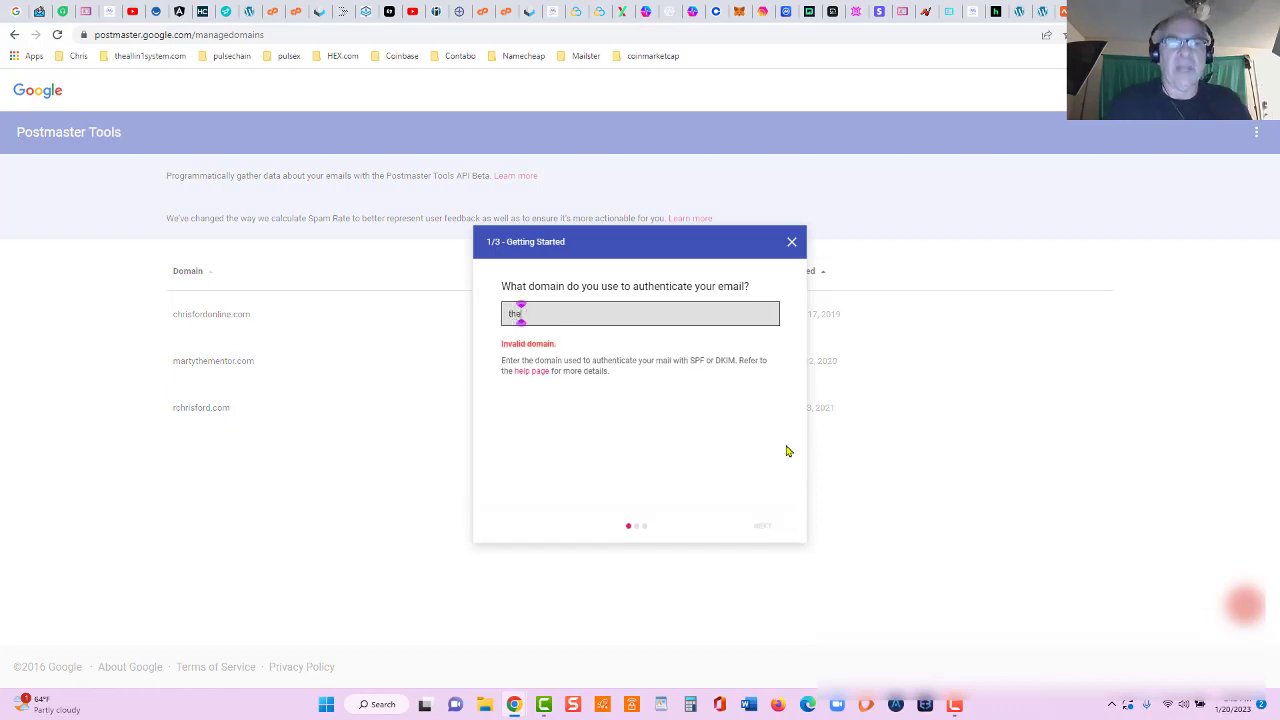
text(allin1system.com)
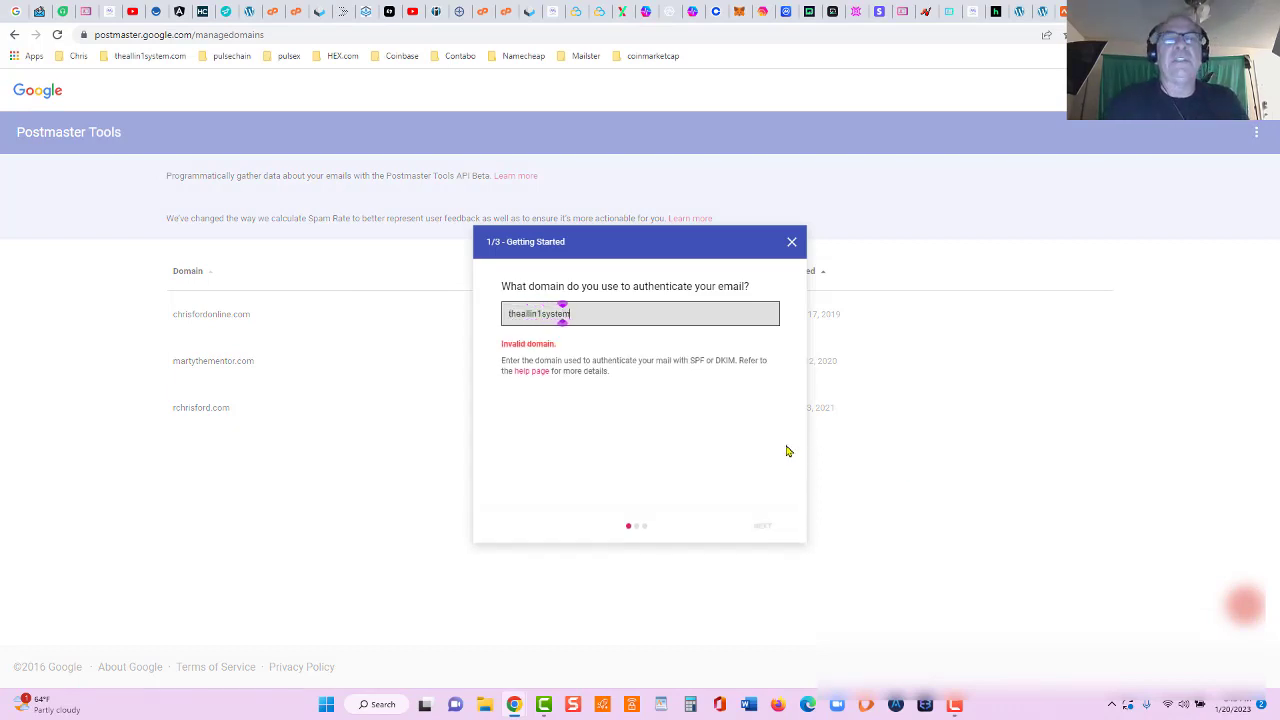
click(762, 516)
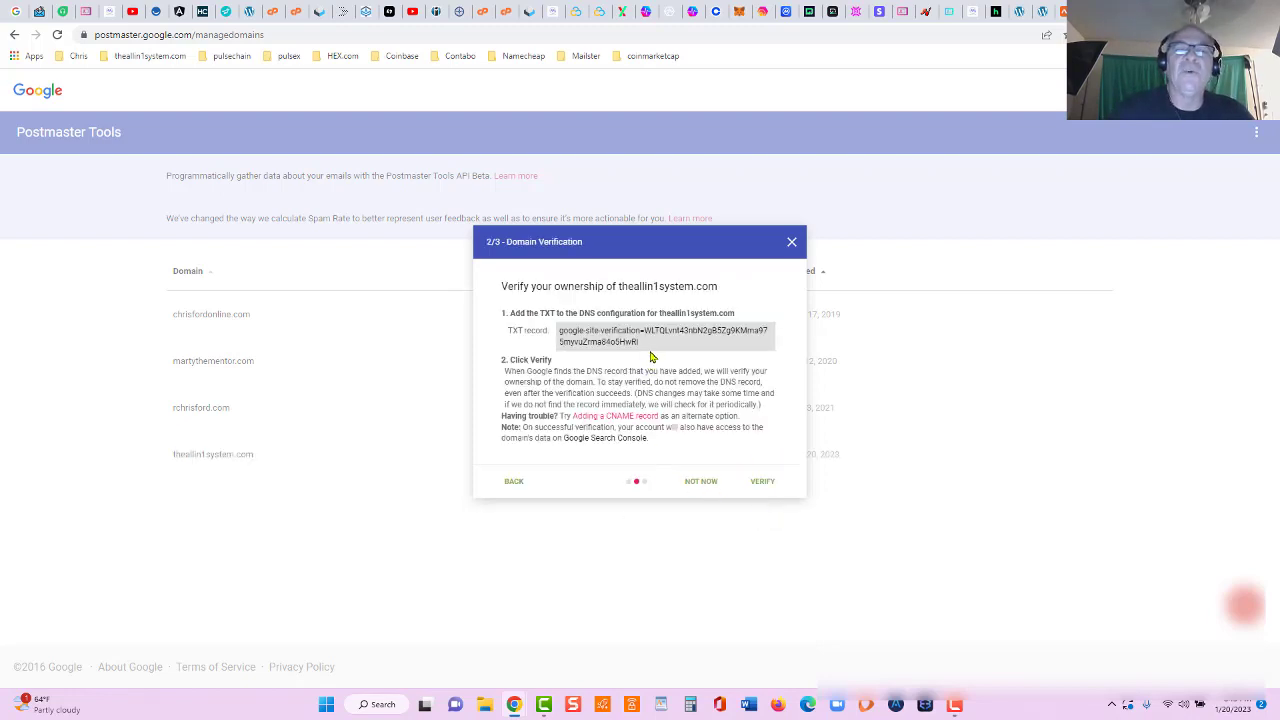
drag(651, 349, 568, 331)
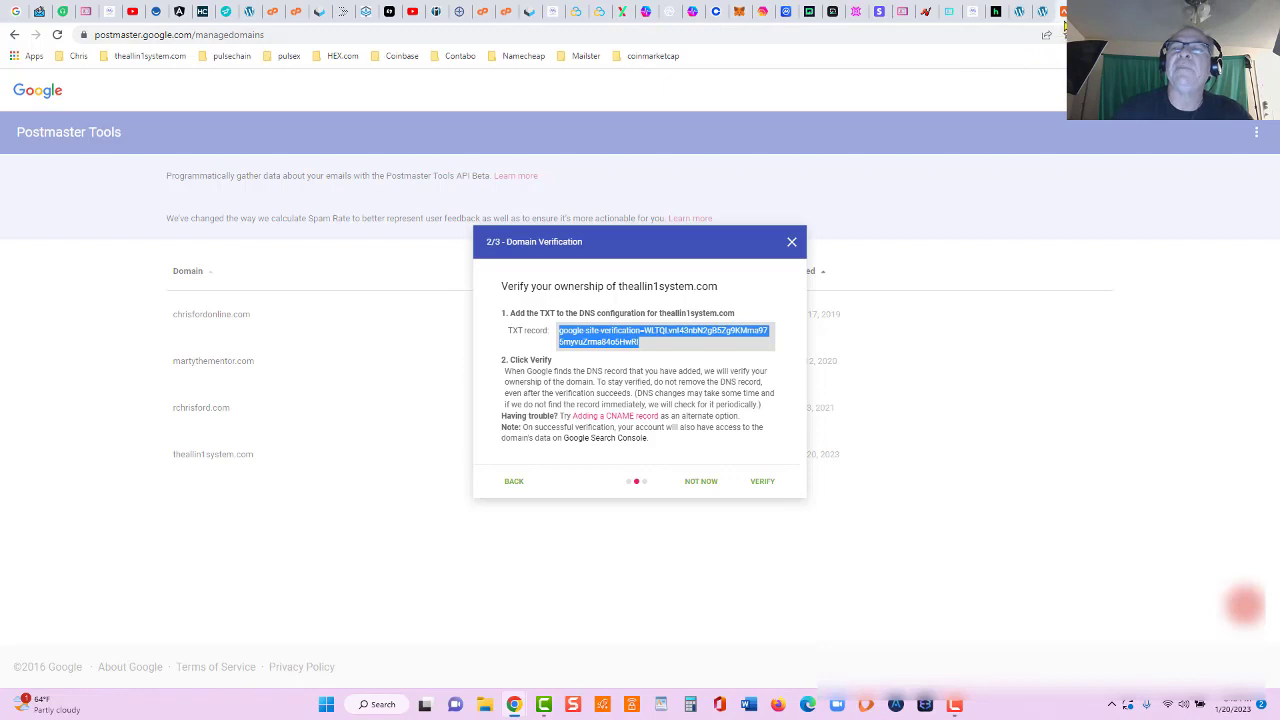
Step: Add a TXT record at host @ in theallin1system.com's Advanced DNS with the pasted google-site-verification string, and save it
click(1062, 11)
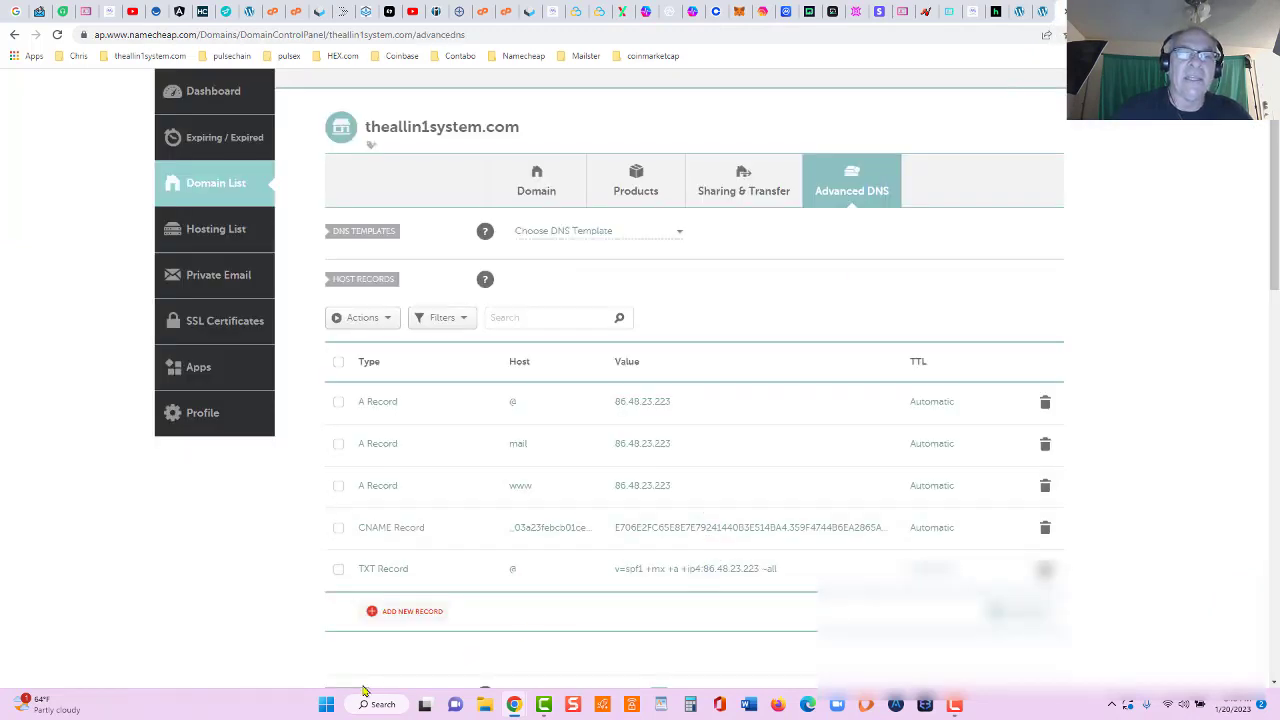
click(412, 611)
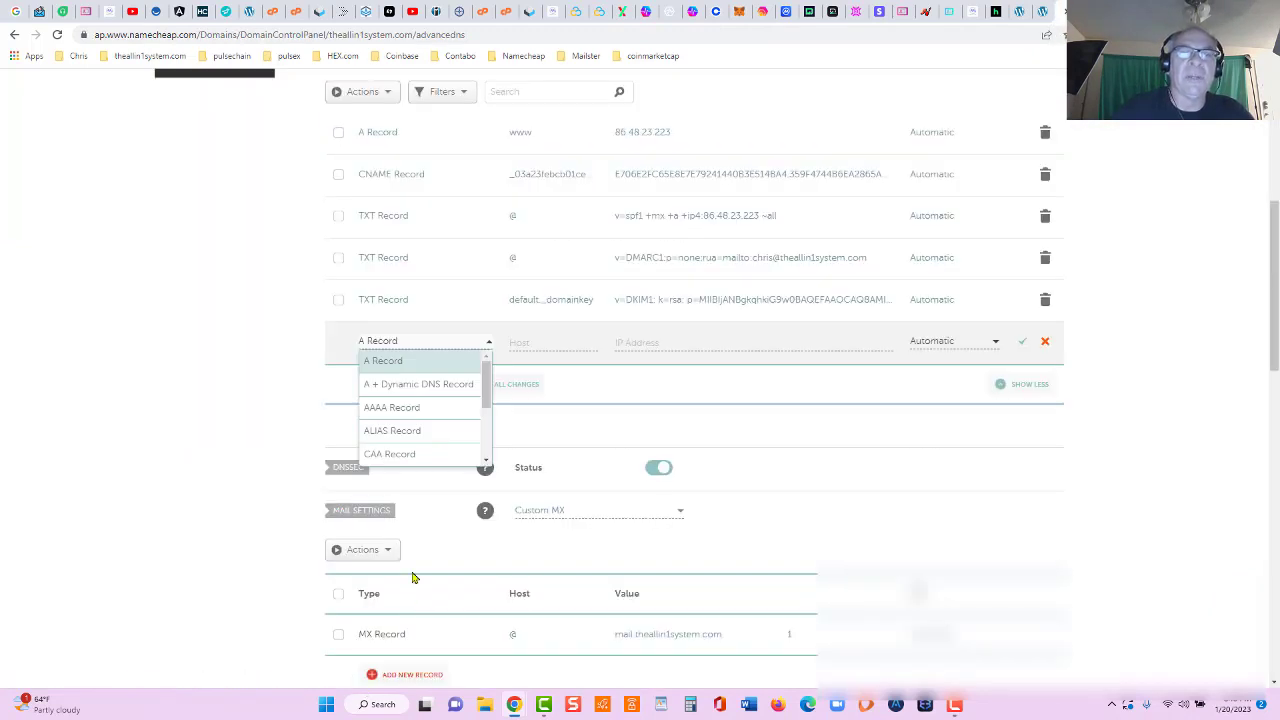
drag(486, 390, 486, 442)
click(440, 438)
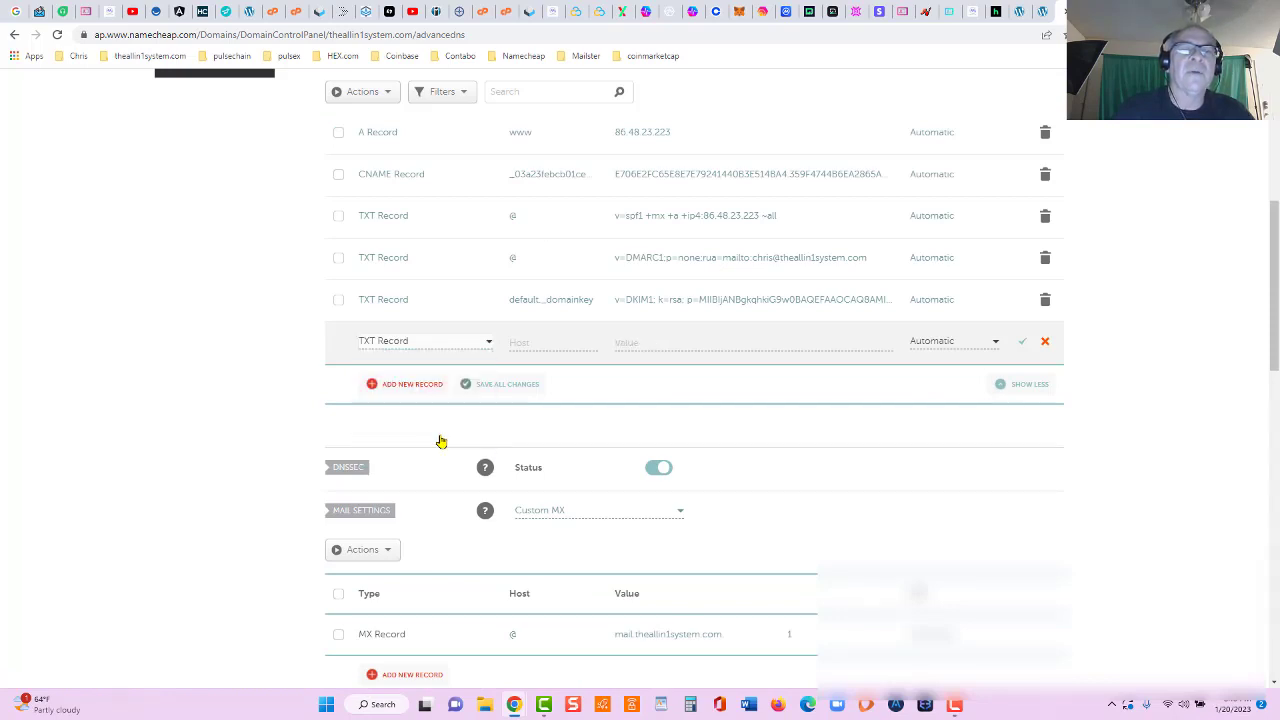
click(535, 343)
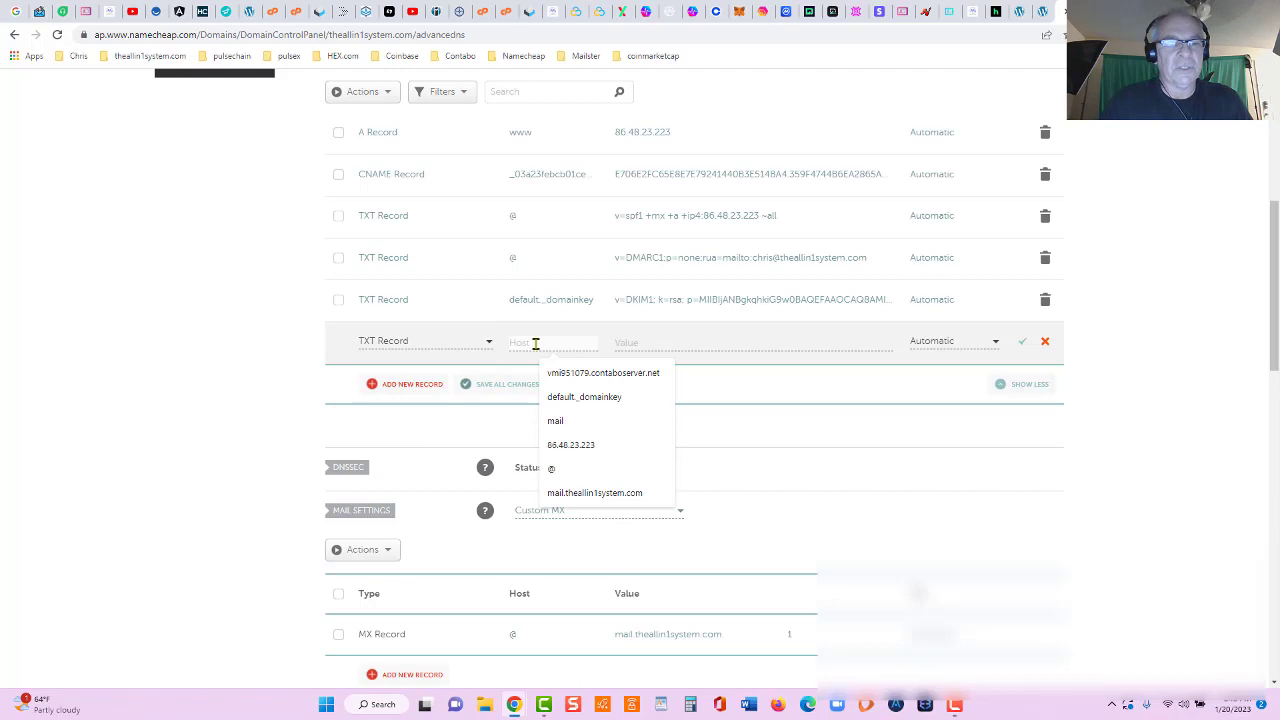
text(@)
click(628, 343)
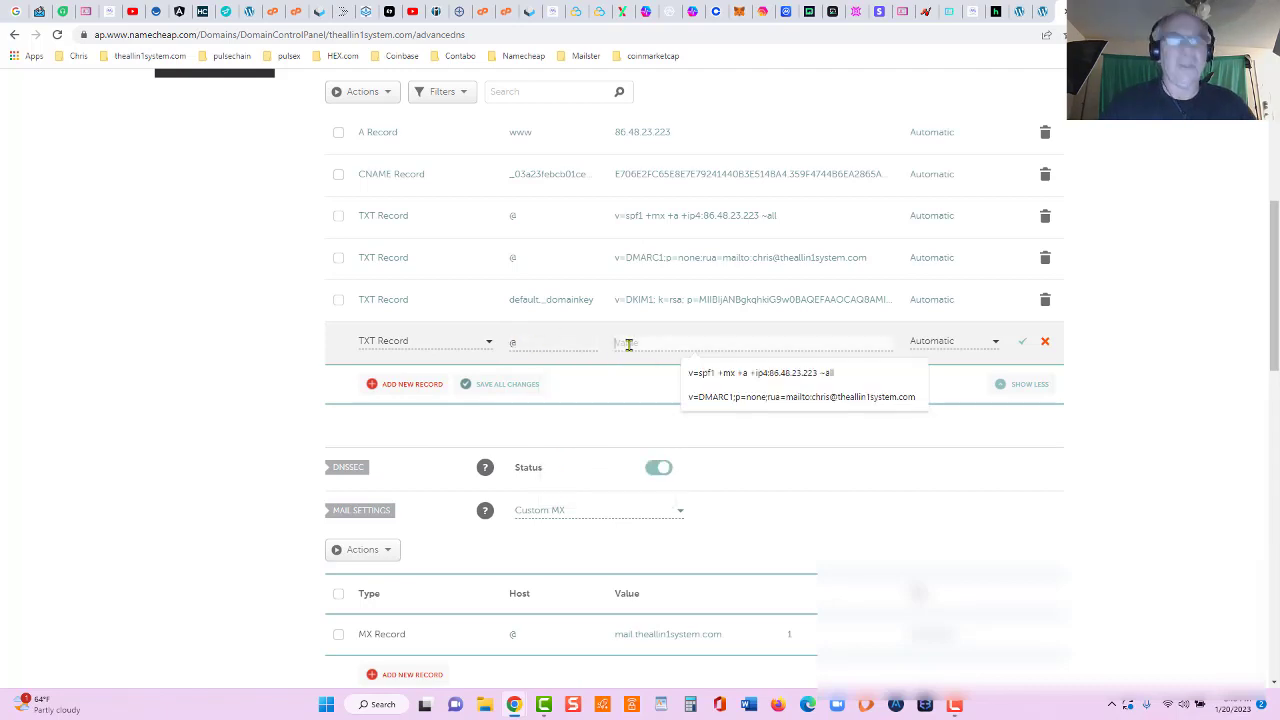
text(google-site-verification=WLTQLvnl43nbN2gB57g9KMma975myvuZrma84o5HwRI)
key(ctrl+Tab)
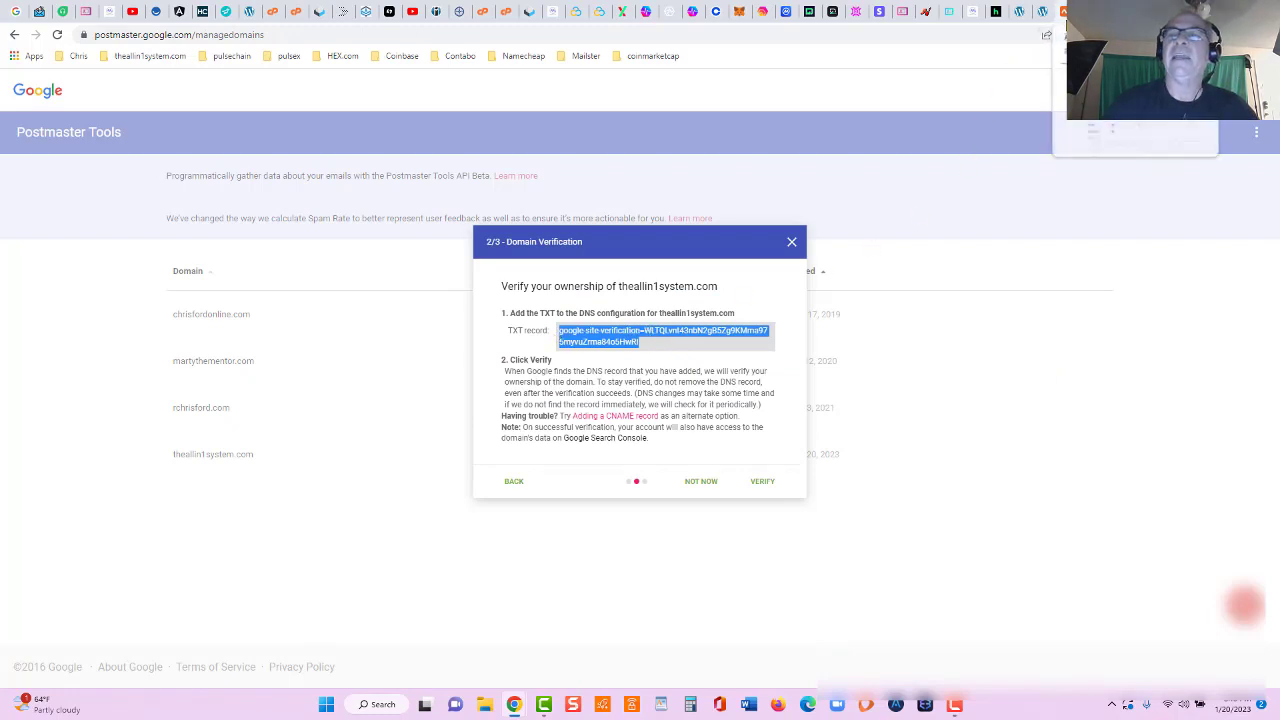
click(1062, 12)
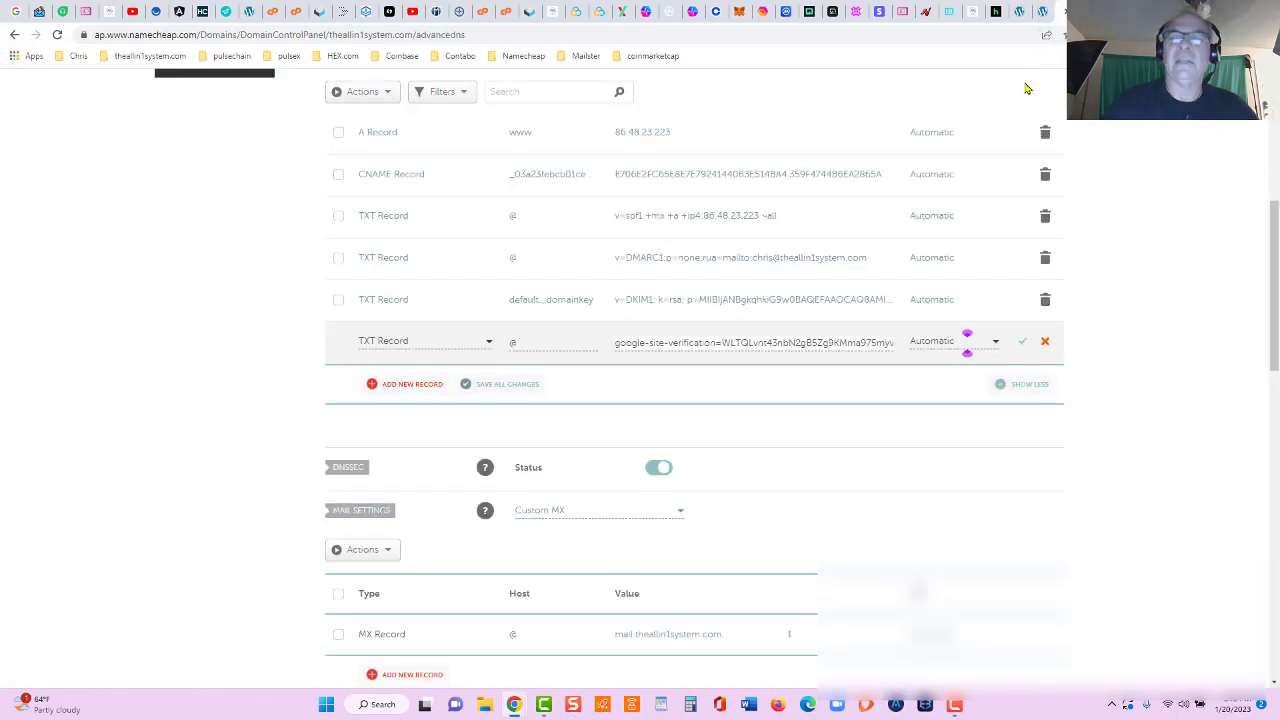
click(1024, 345)
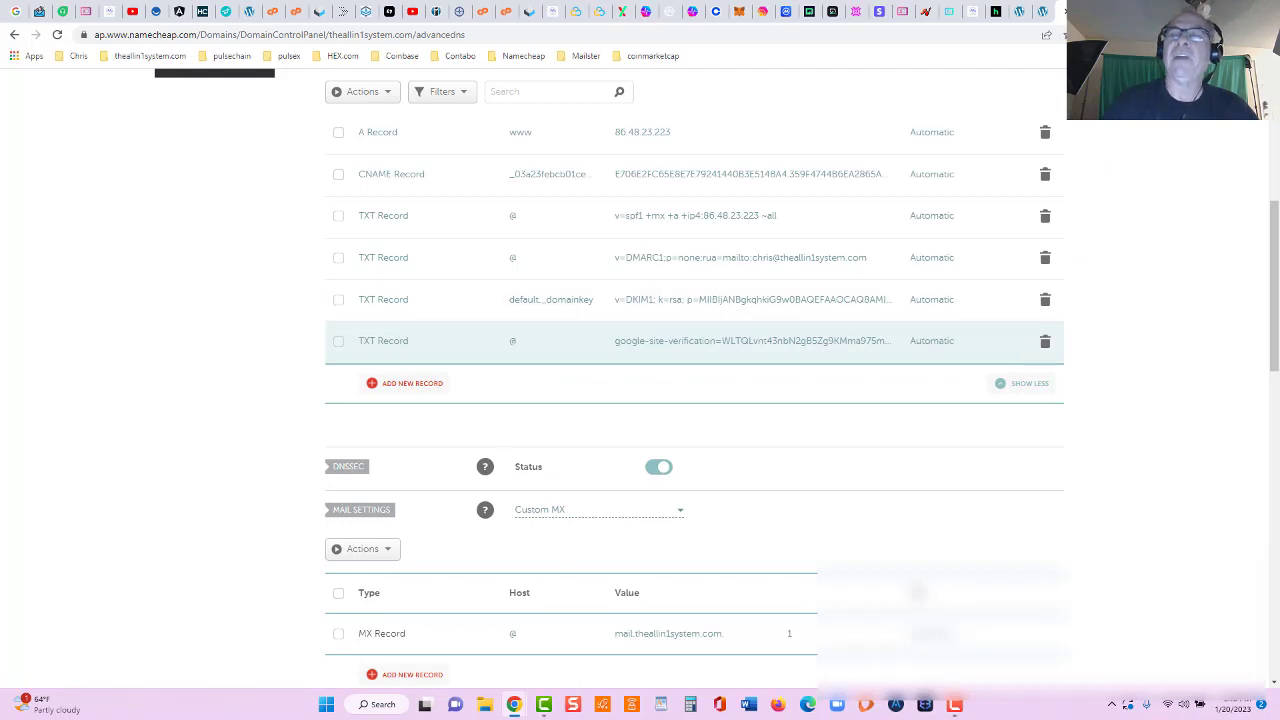
Step: Complete verification so theallin1system.com shows Verified, then go to the ALLIN1 Academy Members Area page
key(ctrl+Tab)
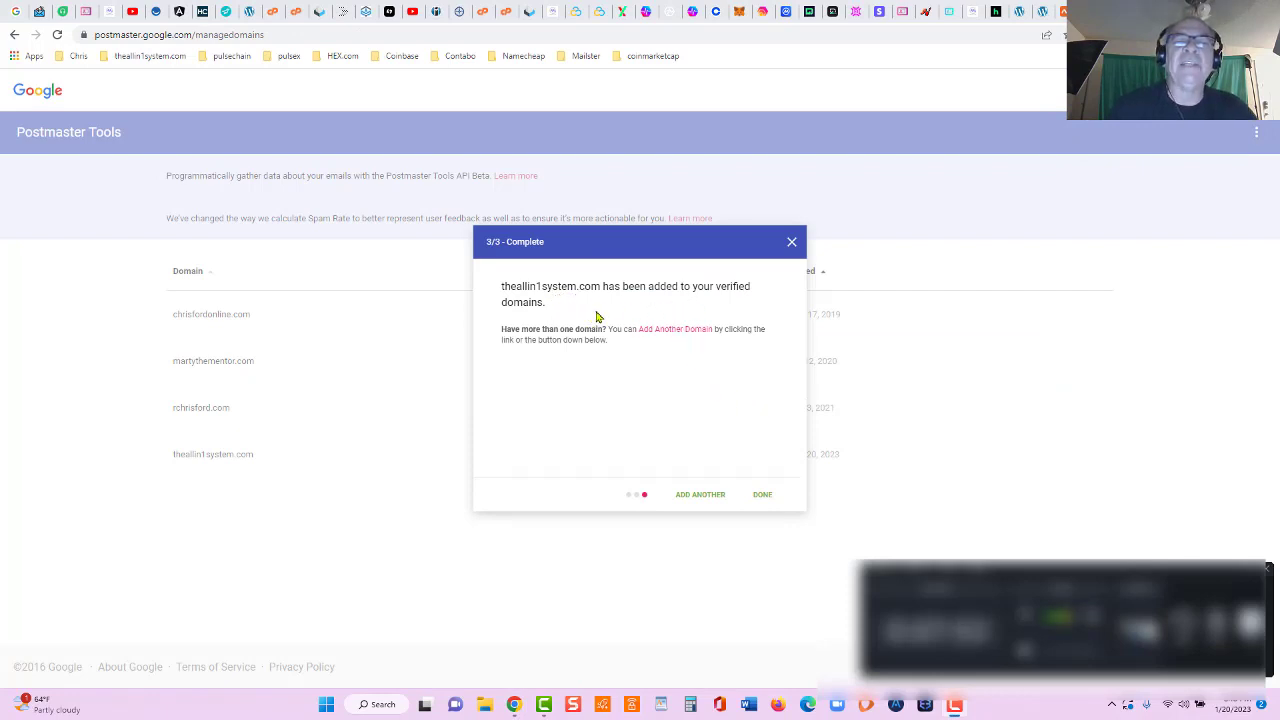
click(762, 498)
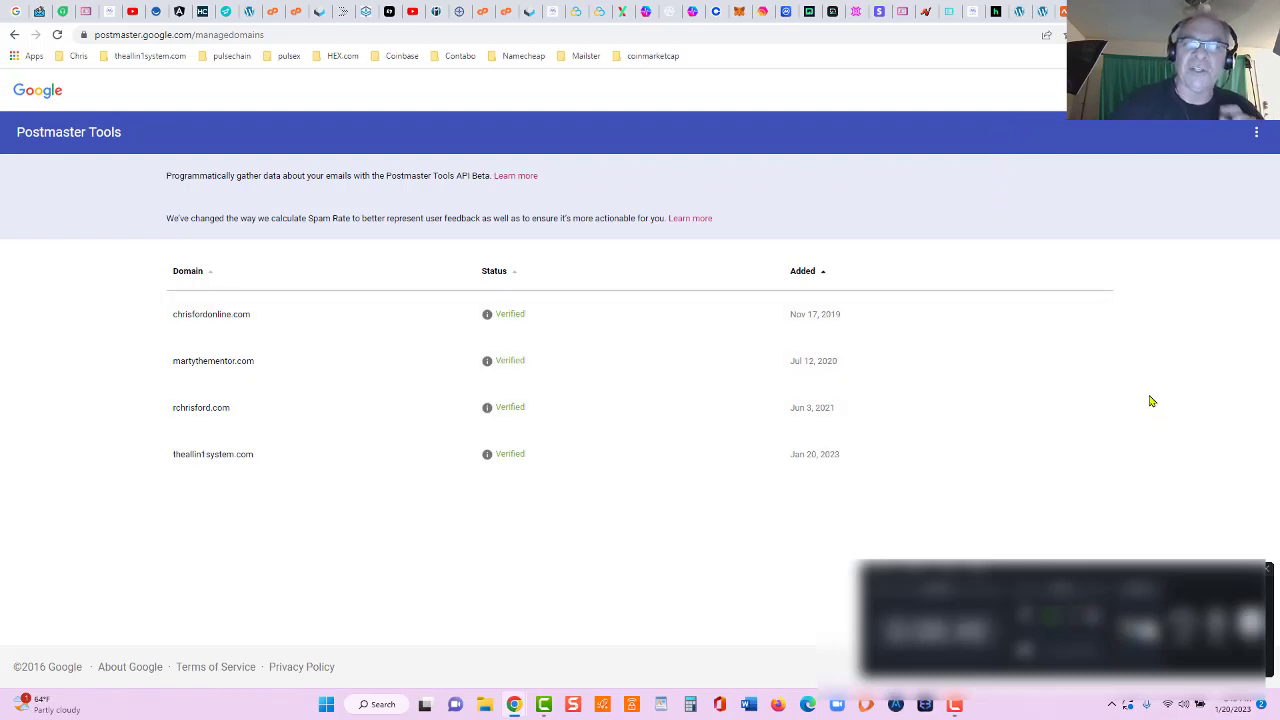
click(1022, 14)
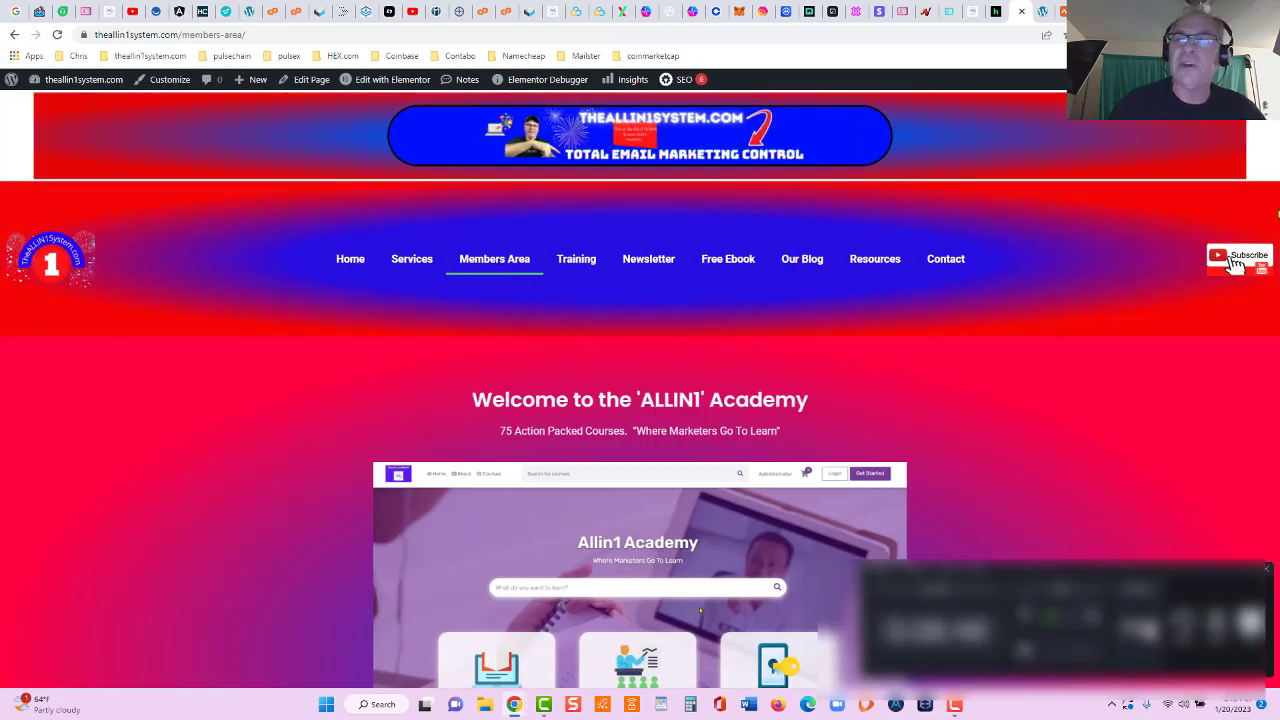
scroll(640, 400, down, 3)
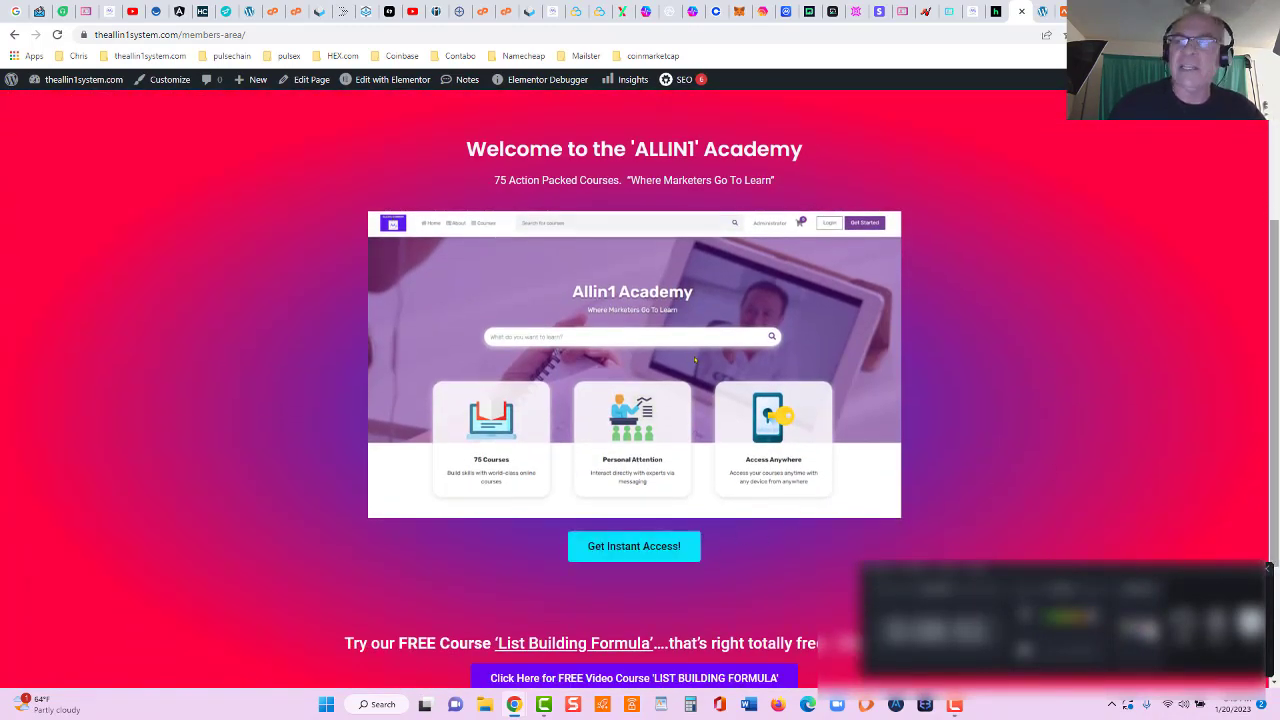
scroll(830, 486, down, 2)
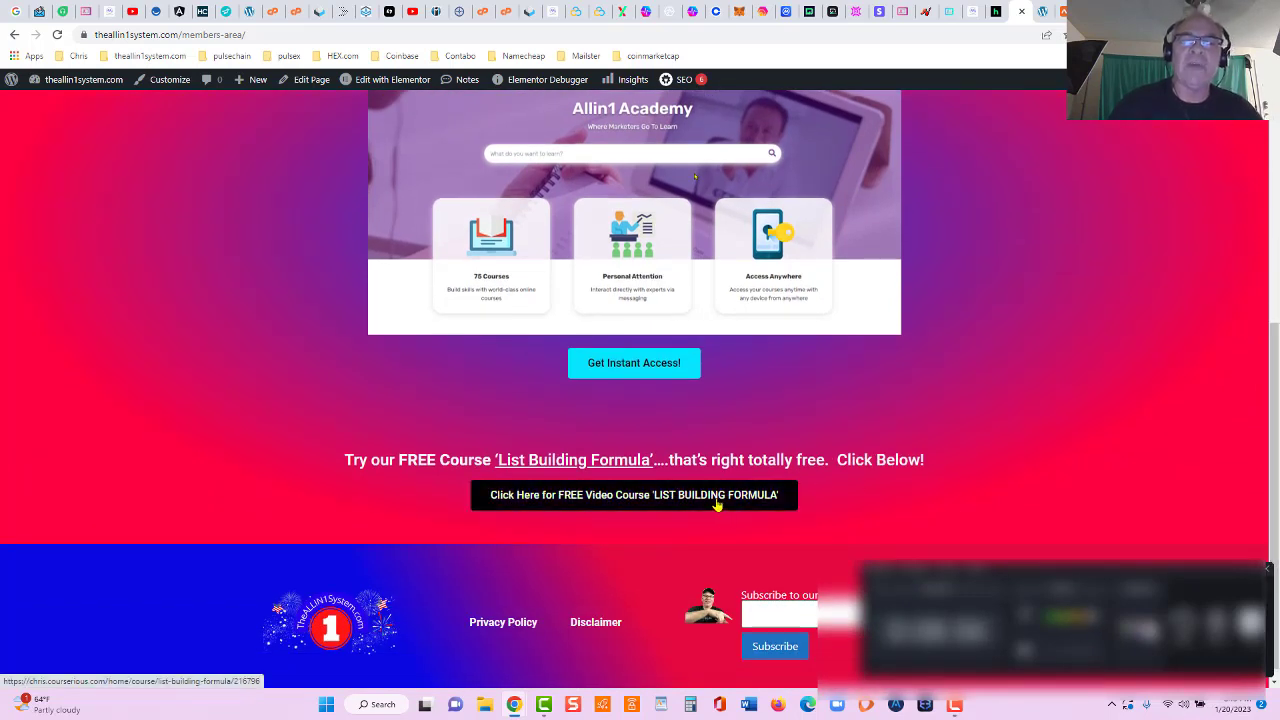
scroll(1277, 463, down, 1)
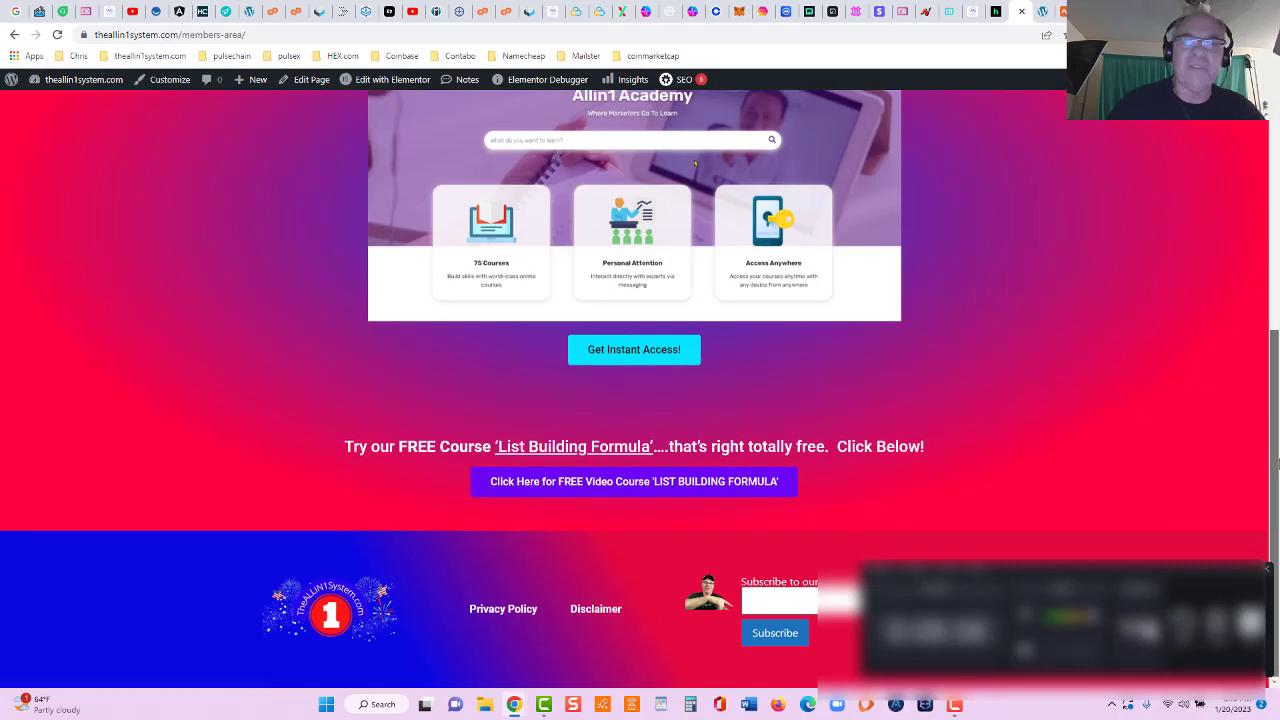
scroll(1277, 463, up, 1)
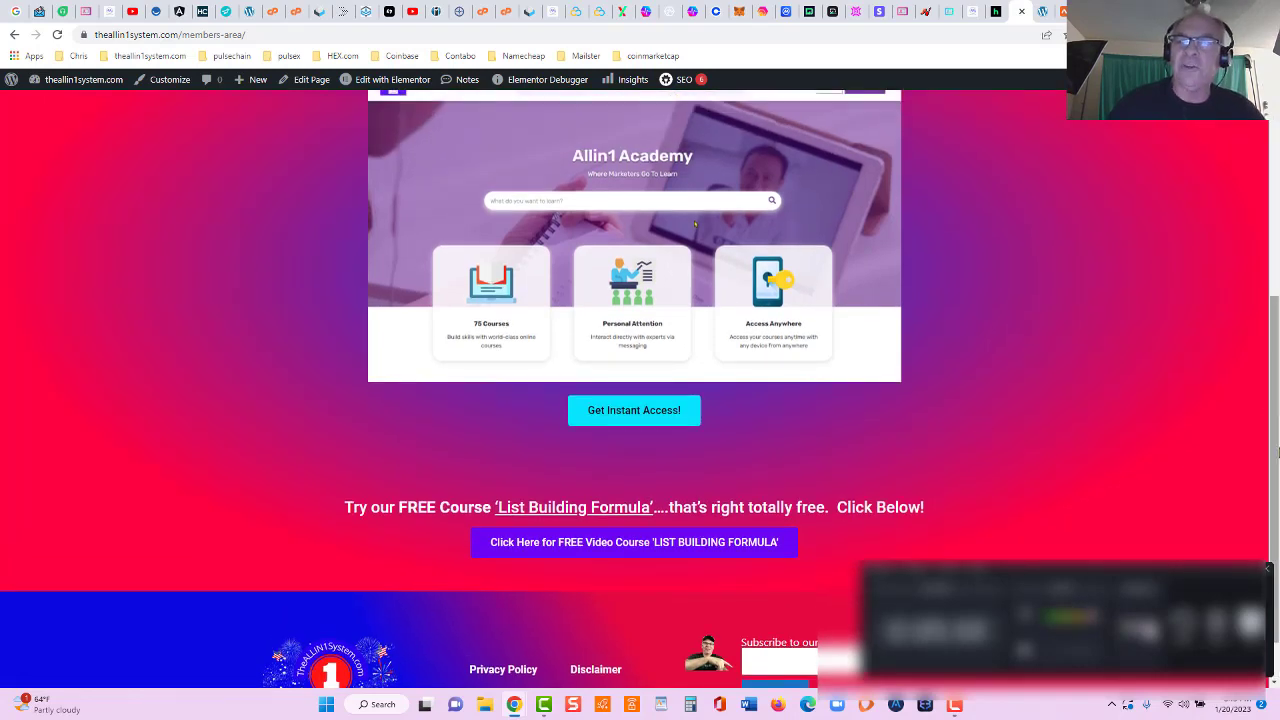
scroll(1277, 452, up, 4)
scroll(1277, 500, down, 5)
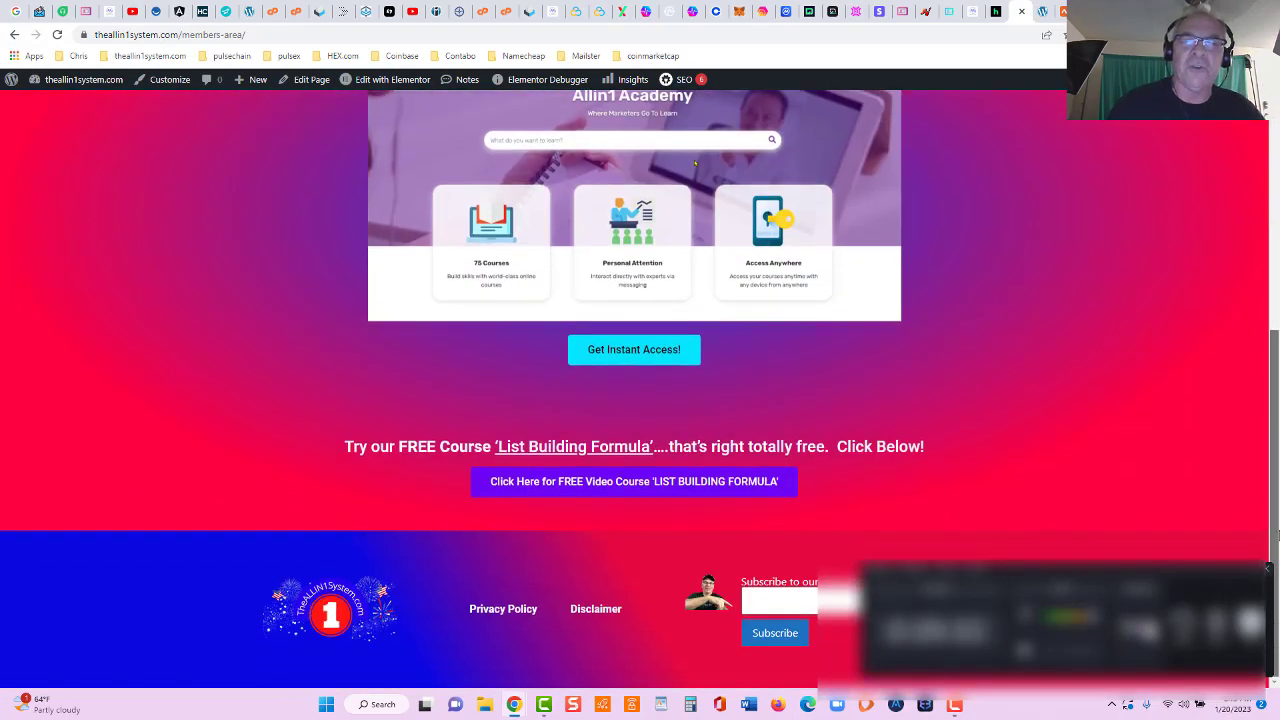
scroll(900, 580, up, 1)
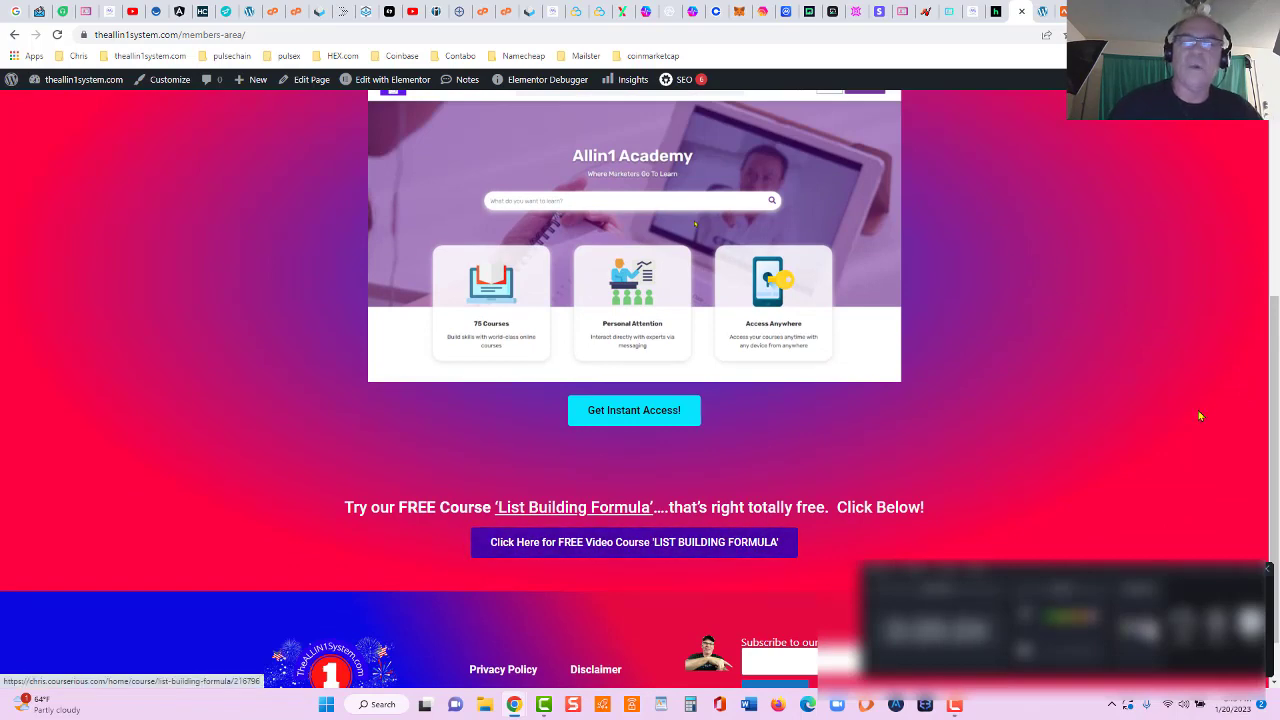
scroll(1103, 160, up, 6)
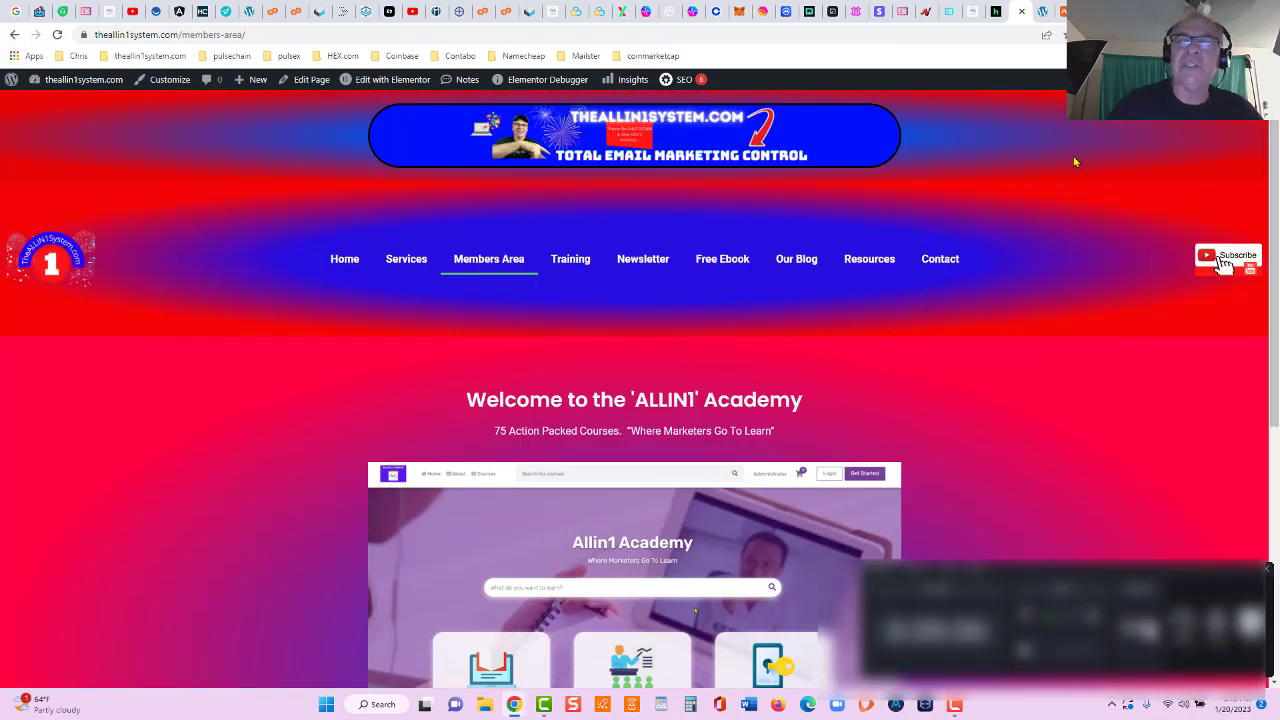